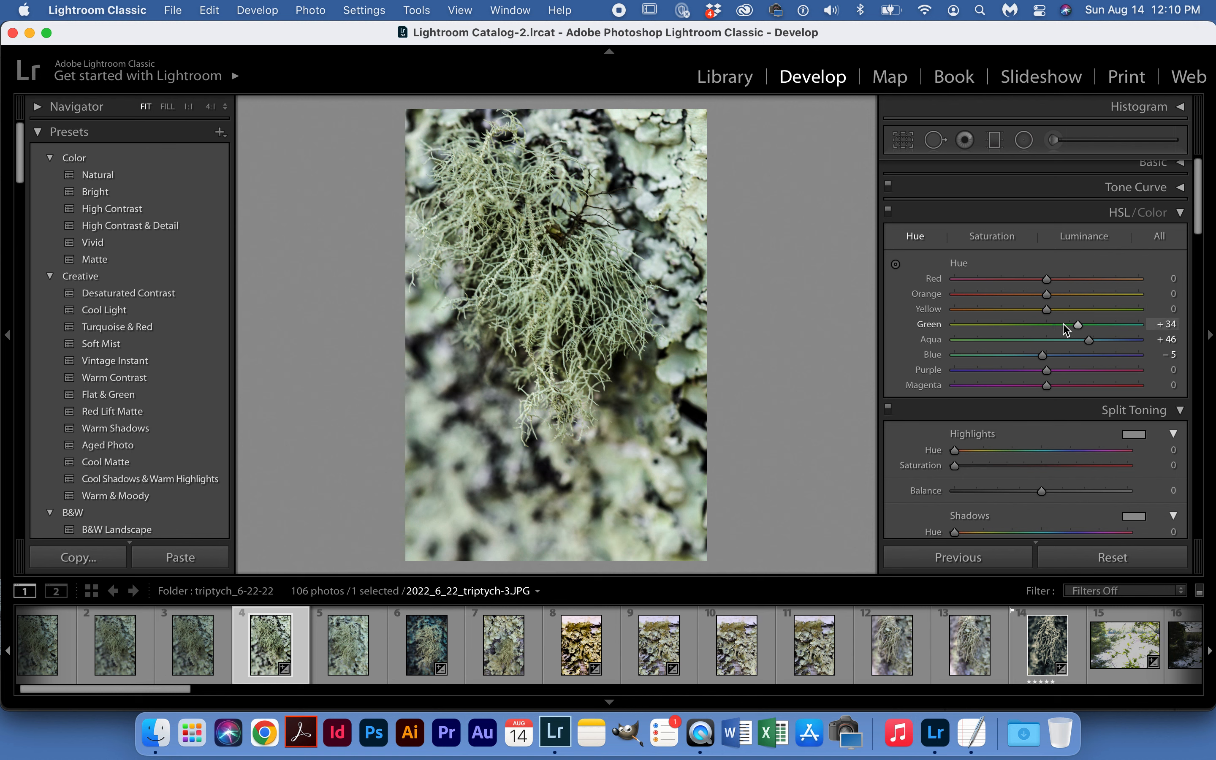
- Set the Yellow hue to −10, then the Green luminance to +4 and the Yellow luminance to −71
{"action": "mouse_move", "coordinate": [1047, 310]}
{"action": "left_mouse_down"}
{"action": "mouse_move", "coordinate": [992, 320]}
{"action": "mouse_move", "coordinate": [1129, 317]}
{"action": "mouse_move", "coordinate": [1005, 324]}
{"action": "mouse_move", "coordinate": [1037, 321]}
{"action": "left_mouse_up"}
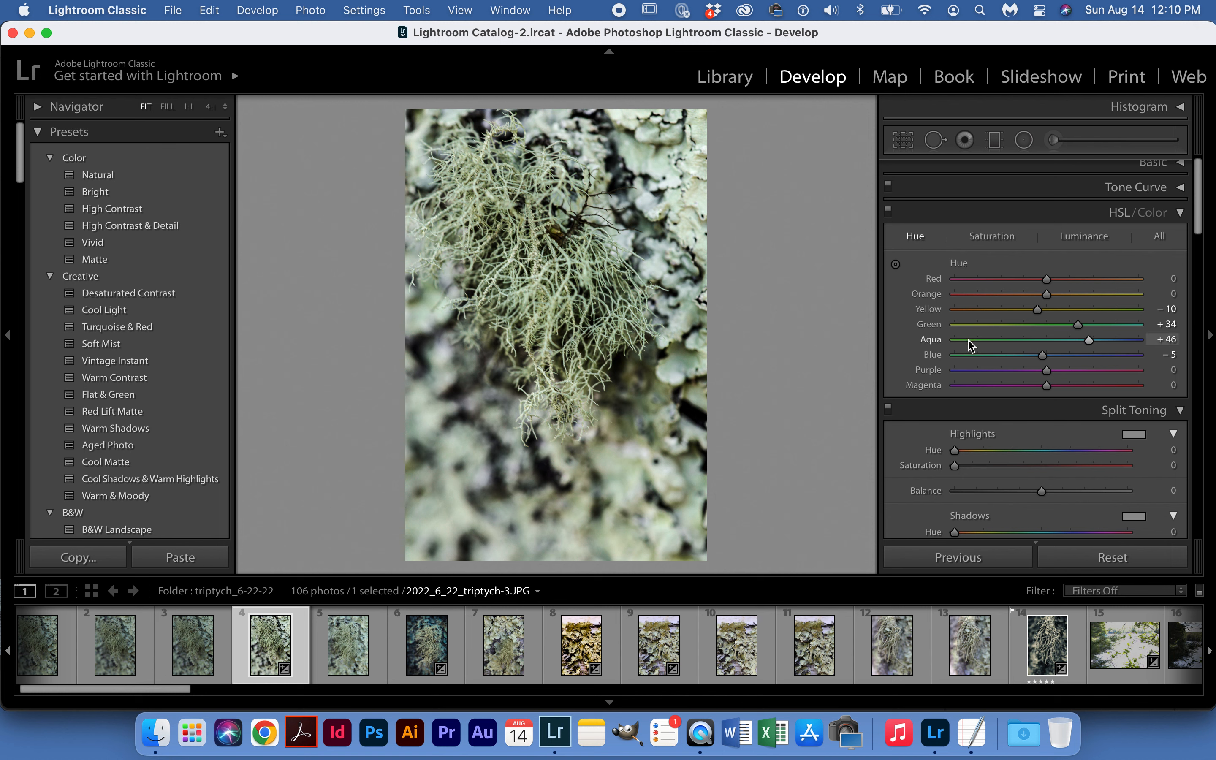
{"action": "left_click", "coordinate": [1095, 235]}
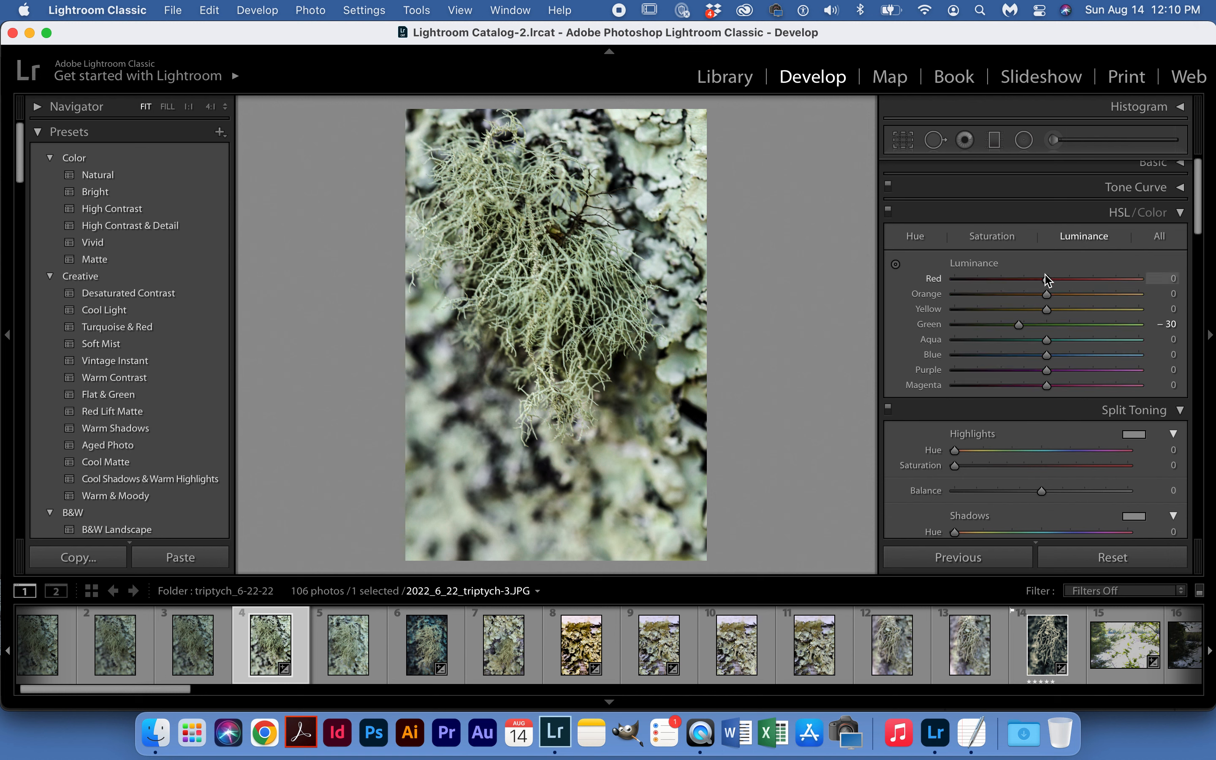
{"action": "left_click_drag", "start_coordinate": [1019, 324], "coordinate": [1050, 342]}
{"action": "left_click", "coordinate": [1050, 312]}
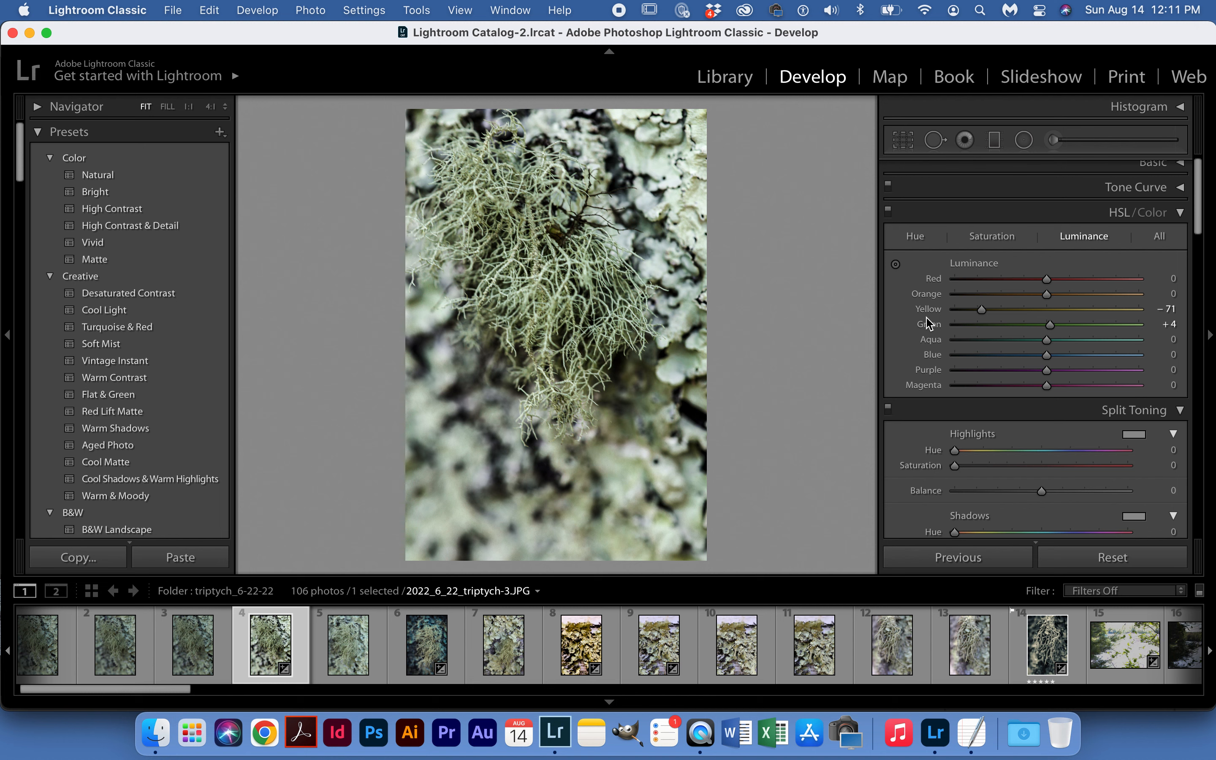
- Open 2022_6_22_triptych-13.JPG and lower its luminance to Aqua −55, Blue −57, Purple −19 and Magenta −16
{"action": "scroll", "coordinate": [897, 667], "scroll_direction": "down", "scroll_amount": 2}
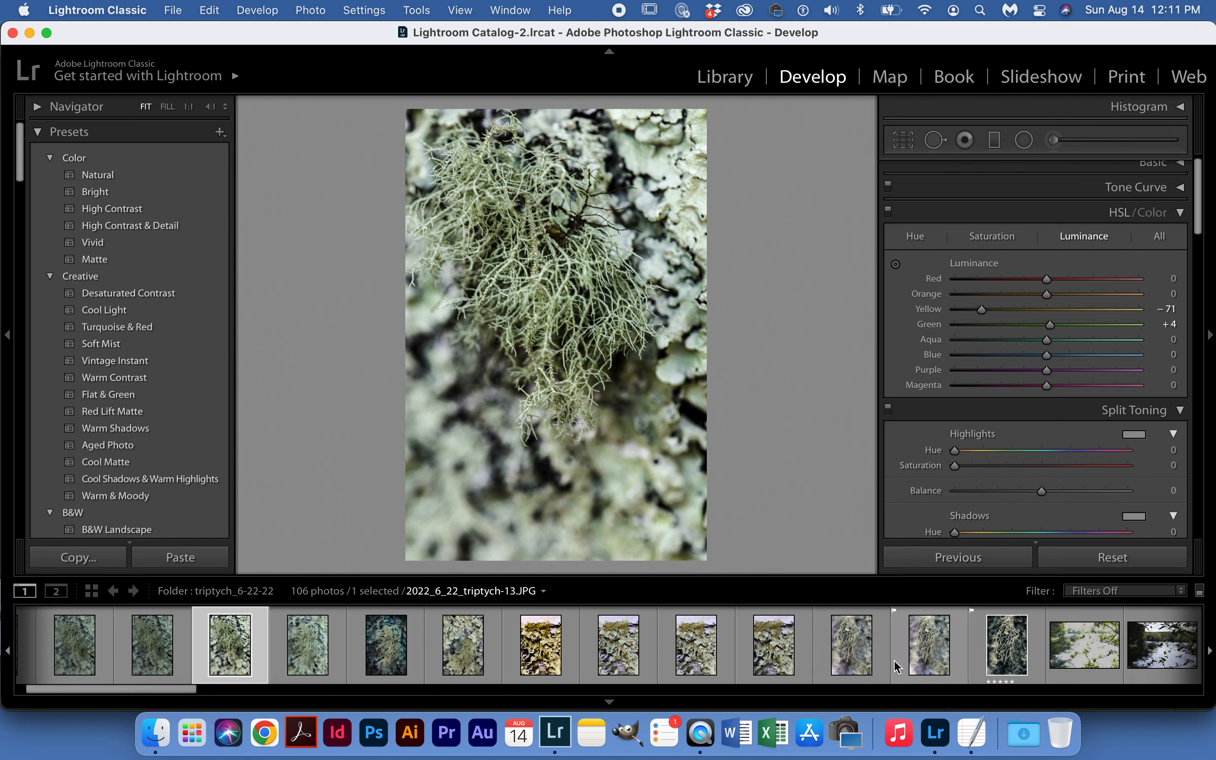
{"action": "scroll", "coordinate": [897, 666], "scroll_direction": "down", "scroll_amount": 3}
{"action": "left_click", "coordinate": [764, 667]}
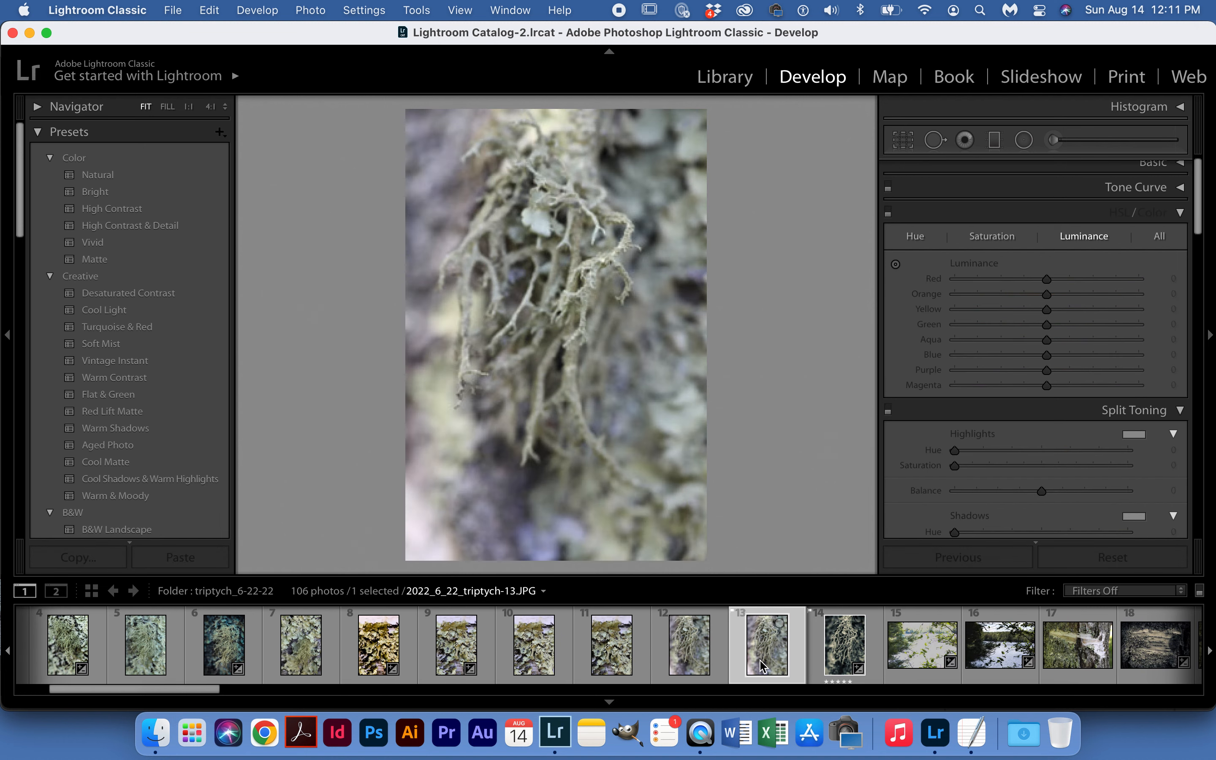
{"action": "mouse_move", "coordinate": [1047, 386]}
{"action": "left_mouse_down"}
{"action": "mouse_move", "coordinate": [985, 388]}
{"action": "mouse_move", "coordinate": [1090, 387]}
{"action": "mouse_move", "coordinate": [991, 389]}
{"action": "mouse_move", "coordinate": [1069, 388]}
{"action": "mouse_move", "coordinate": [1036, 395]}
{"action": "mouse_move", "coordinate": [1010, 355]}
{"action": "mouse_move", "coordinate": [993, 355]}
{"action": "mouse_move", "coordinate": [1045, 343]}
{"action": "mouse_move", "coordinate": [996, 342]}
{"action": "mouse_move", "coordinate": [1045, 372]}
{"action": "mouse_move", "coordinate": [1005, 373]}
{"action": "mouse_move", "coordinate": [1029, 382]}
{"action": "left_mouse_up"}
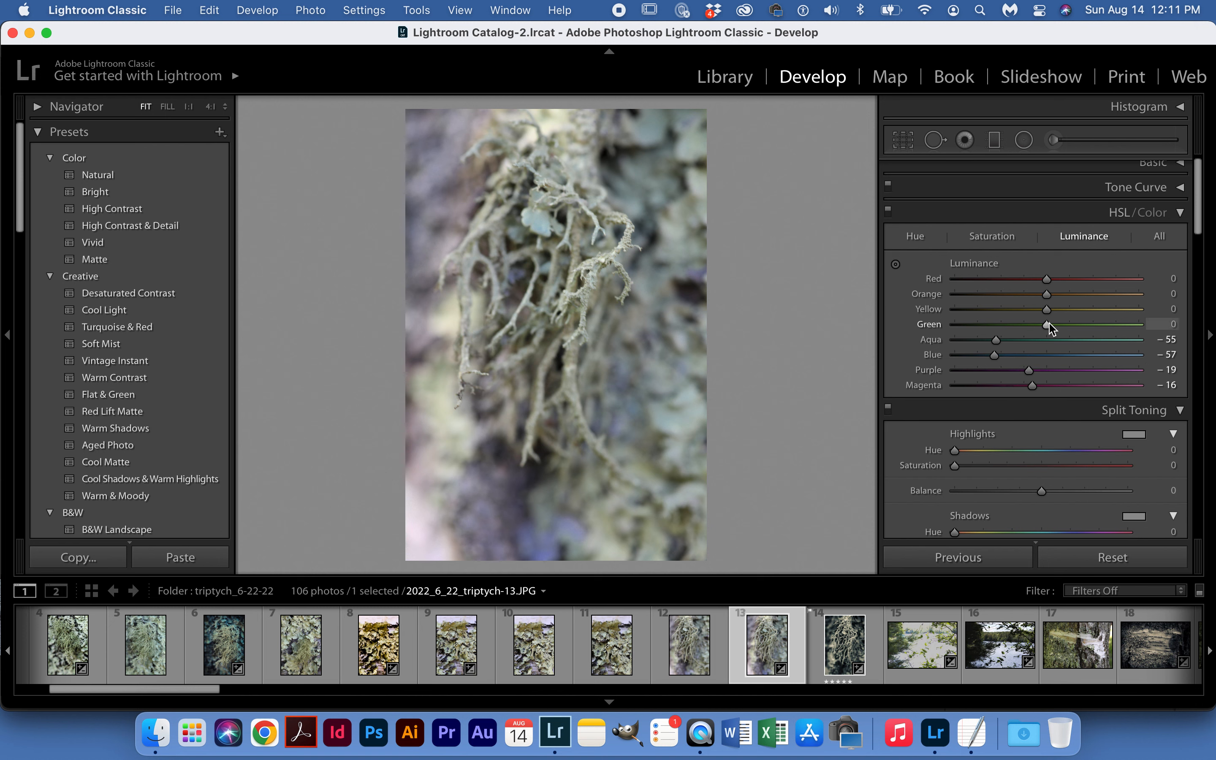
- Try reducing the photo's saturation to Blue −28, Purple −29 and Magenta −39
{"action": "left_click", "coordinate": [1005, 237]}
{"action": "left_click", "coordinate": [1021, 354]}
{"action": "left_click", "coordinate": [1021, 370]}
{"action": "left_click", "coordinate": [1012, 385]}
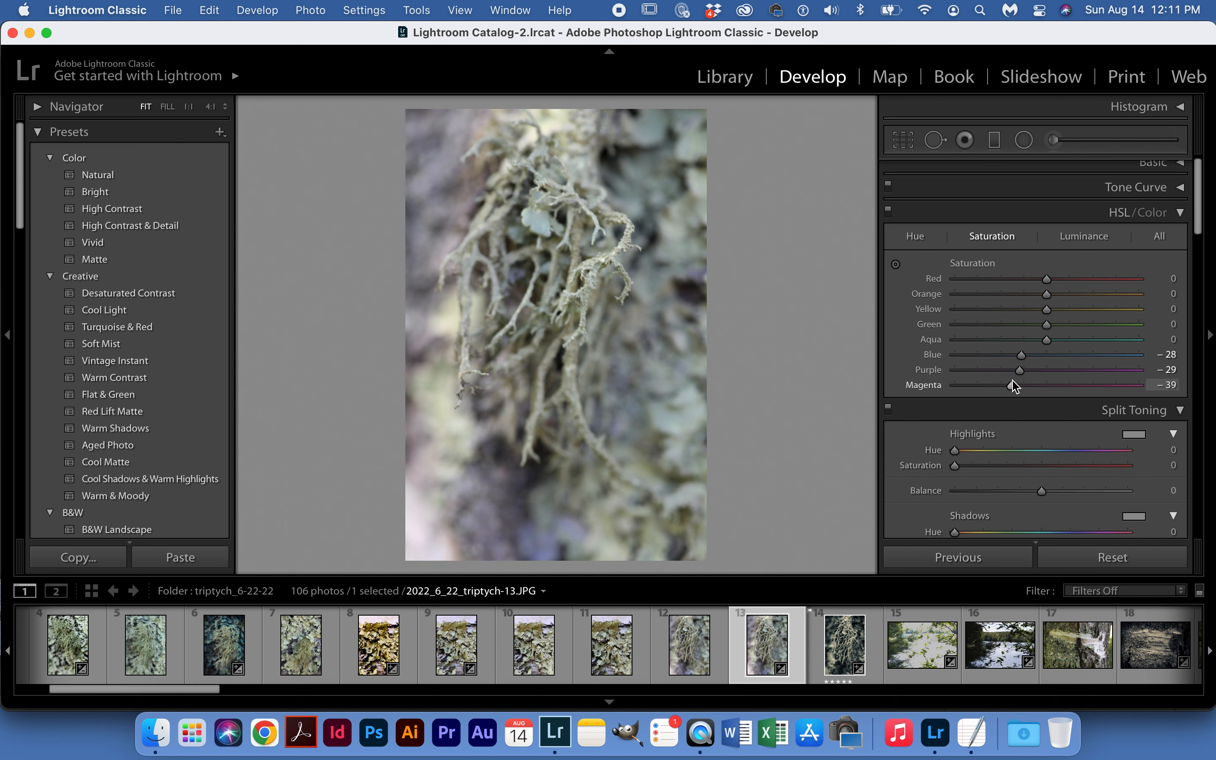
- Raise the photo's saturation to Blue +41, Purple +40, Magenta +41, Green +27 and Yellow +28
{"action": "left_click", "coordinate": [1084, 355]}
{"action": "left_click", "coordinate": [1084, 371]}
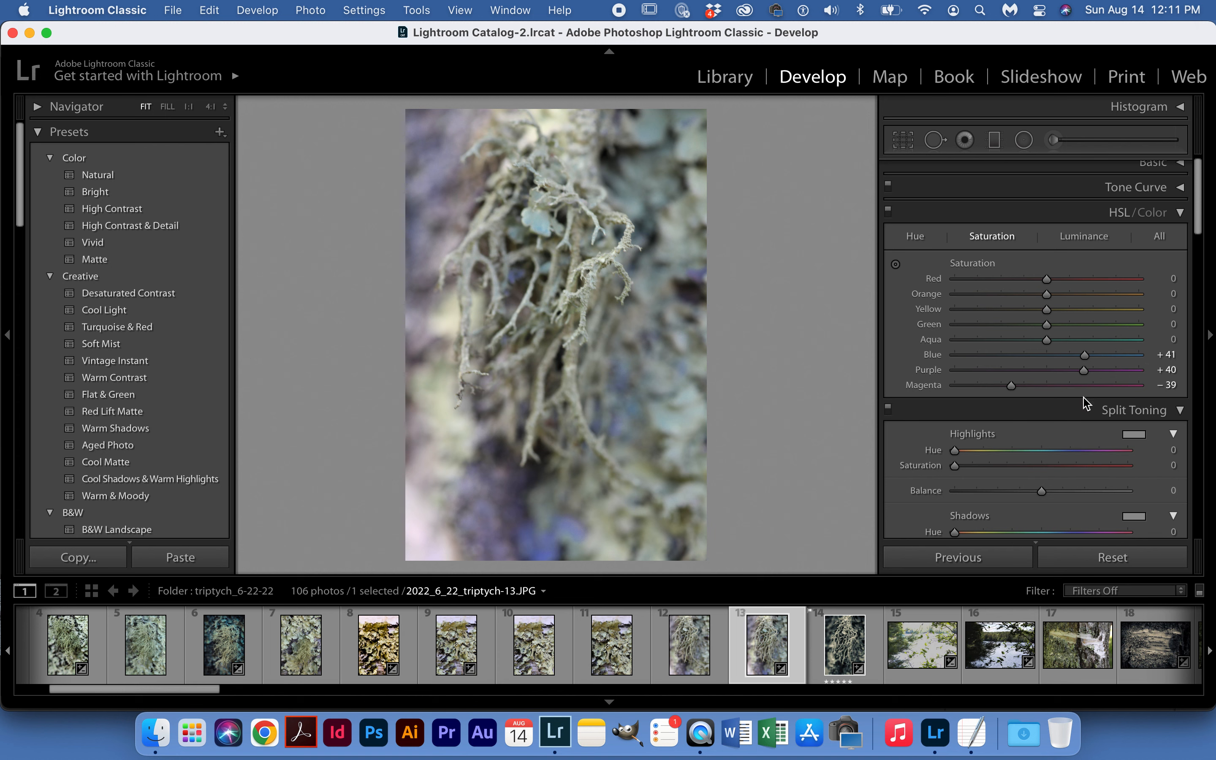
{"action": "left_click", "coordinate": [1085, 386]}
{"action": "left_click", "coordinate": [1071, 325]}
{"action": "left_click", "coordinate": [1073, 309]}
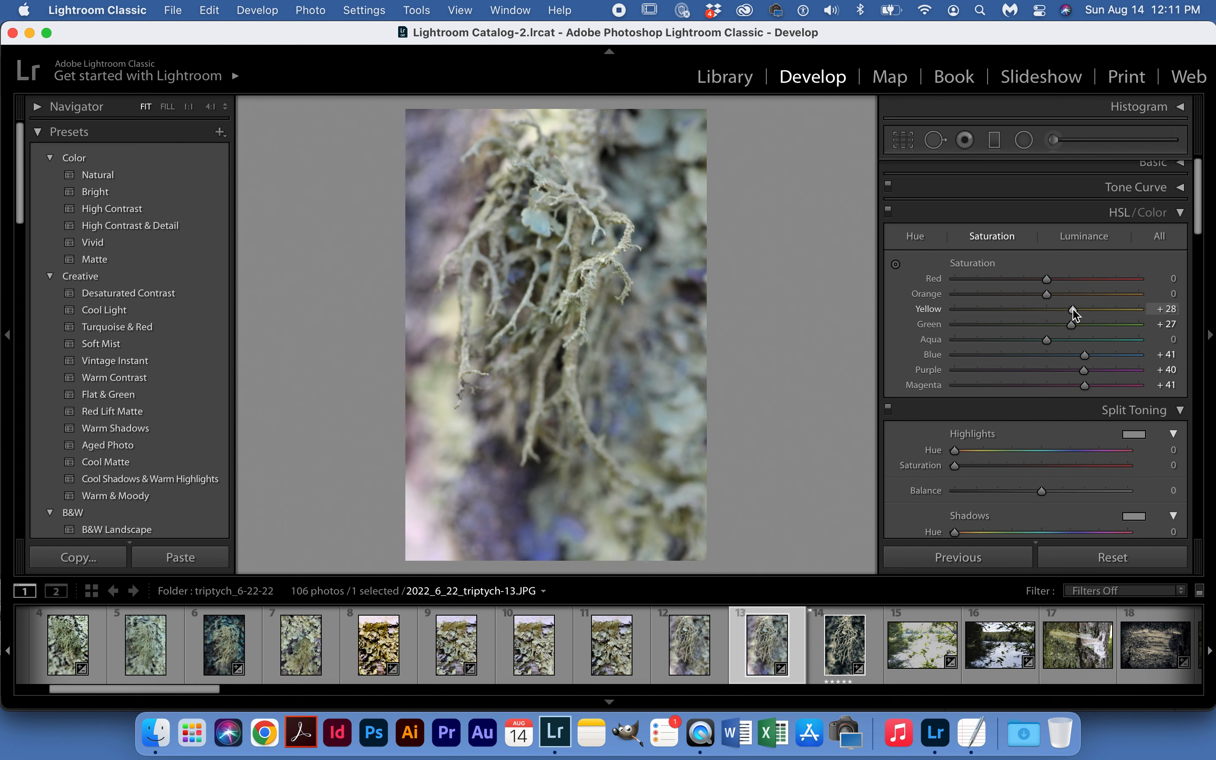
- Shift the Green hue of 2022_6_22_triptych-13.JPG to +27
{"action": "left_click", "coordinate": [917, 237]}
{"action": "left_click", "coordinate": [1067, 325]}
{"action": "mouse_move", "coordinate": [1068, 325]}
{"action": "left_mouse_down"}
{"action": "mouse_move", "coordinate": [1081, 325]}
{"action": "mouse_move", "coordinate": [1071, 325]}
{"action": "left_mouse_up"}
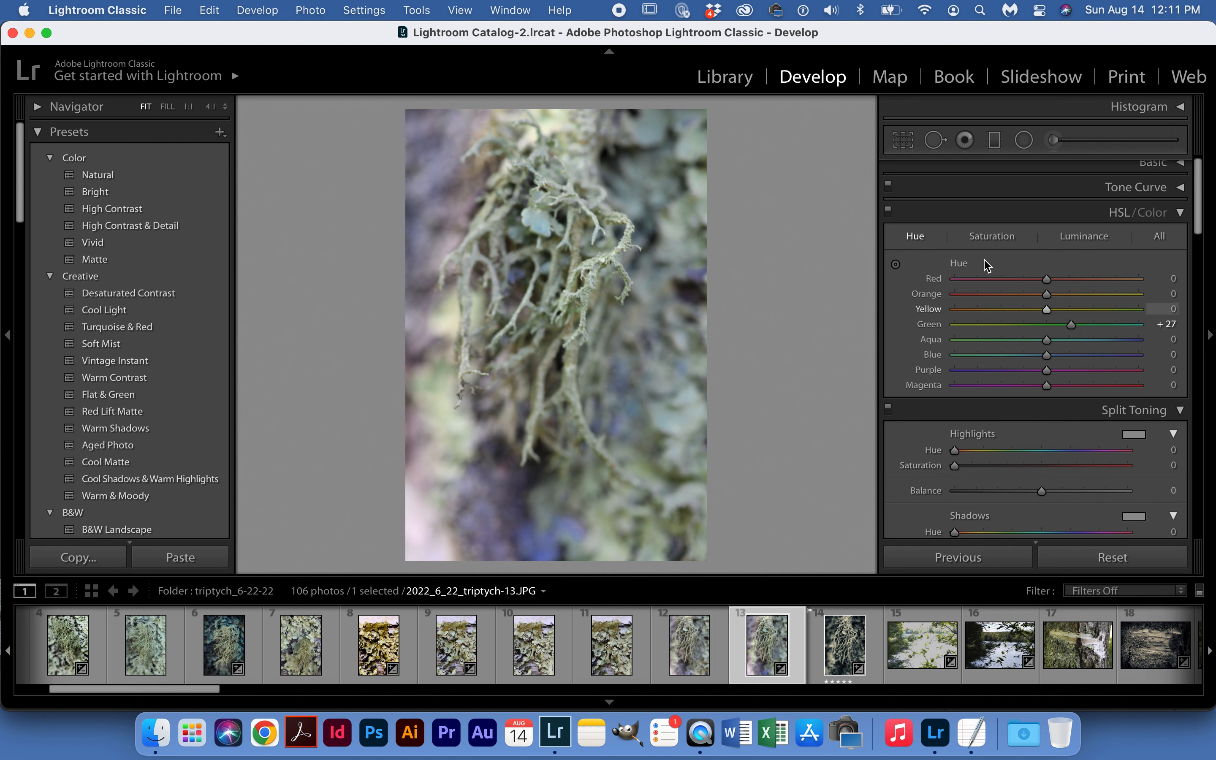
- Darken the Green luminance, testing −45 and −94 against the background detail at 1:1, and settle on −34
{"action": "left_click", "coordinate": [1083, 237]}
{"action": "left_click_drag", "start_coordinate": [1050, 328], "coordinate": [1005, 332]}
{"action": "left_click", "coordinate": [455, 361]}
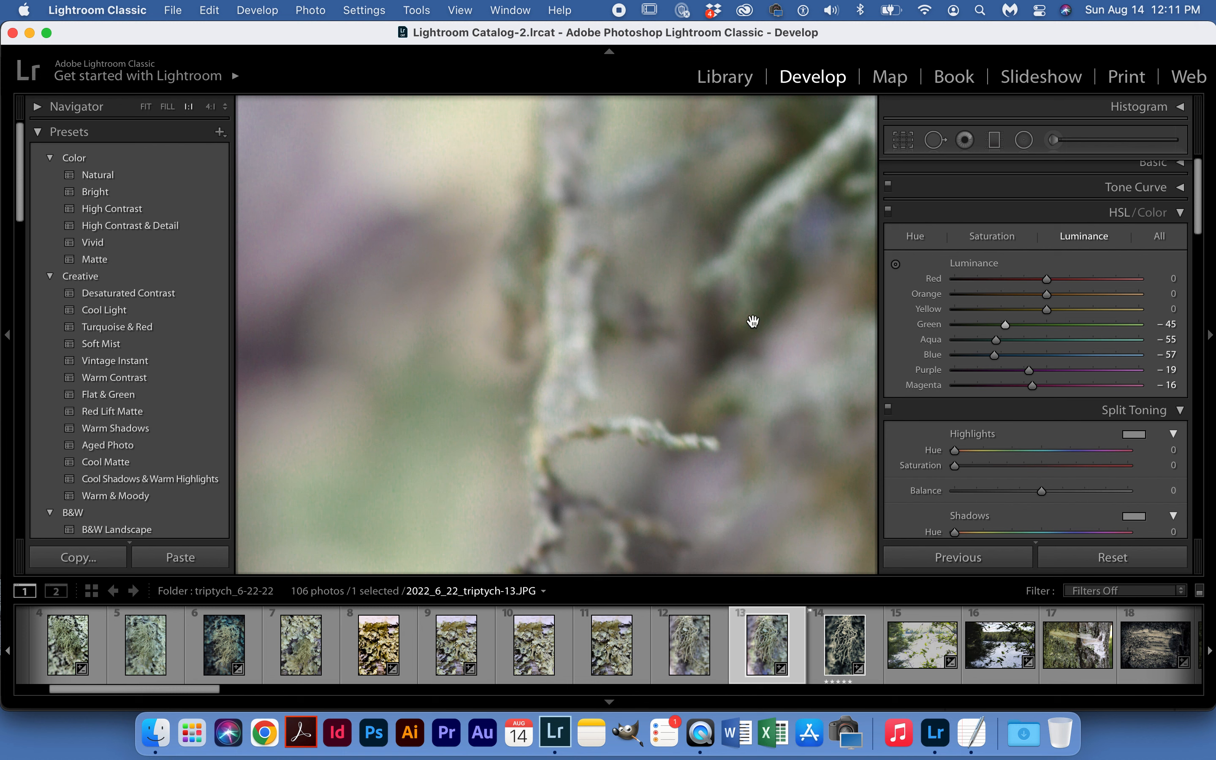
{"action": "left_click_drag", "start_coordinate": [1007, 325], "coordinate": [960, 326]}
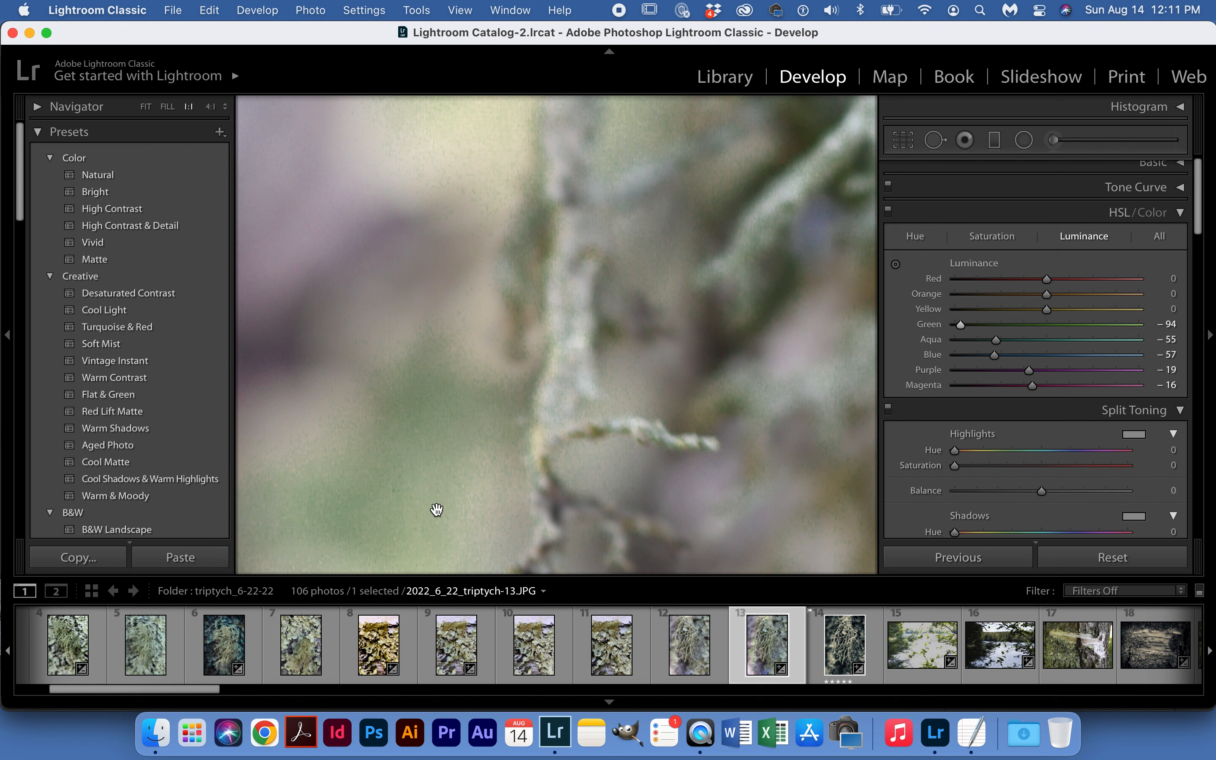
{"action": "left_click", "coordinate": [1016, 325]}
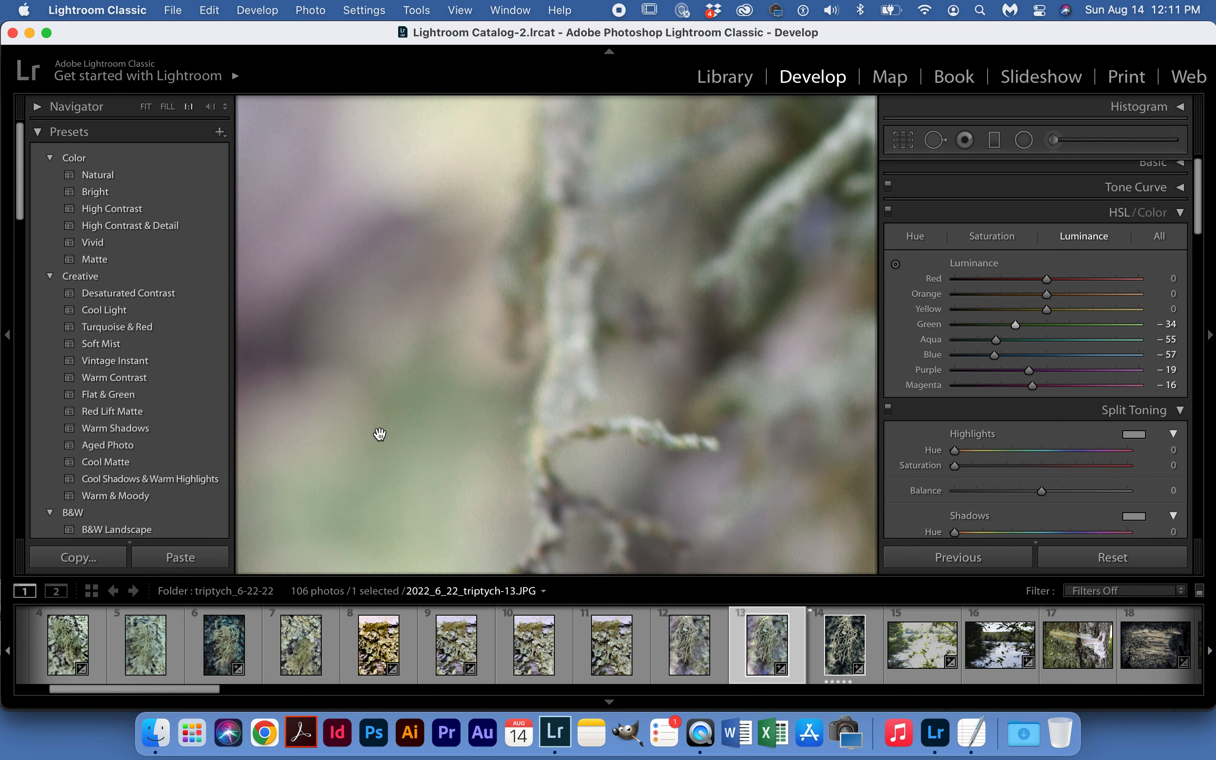
{"action": "left_click", "coordinate": [914, 237]}
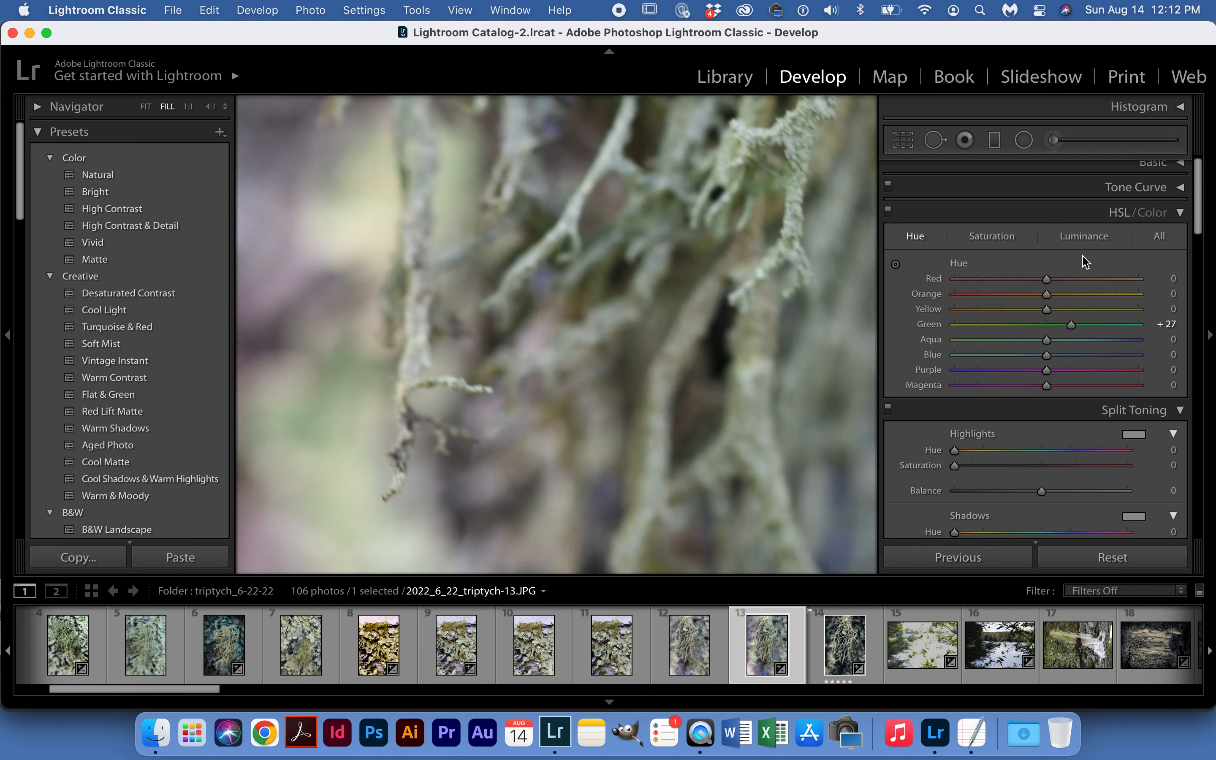
{"action": "key", "text": "z"}
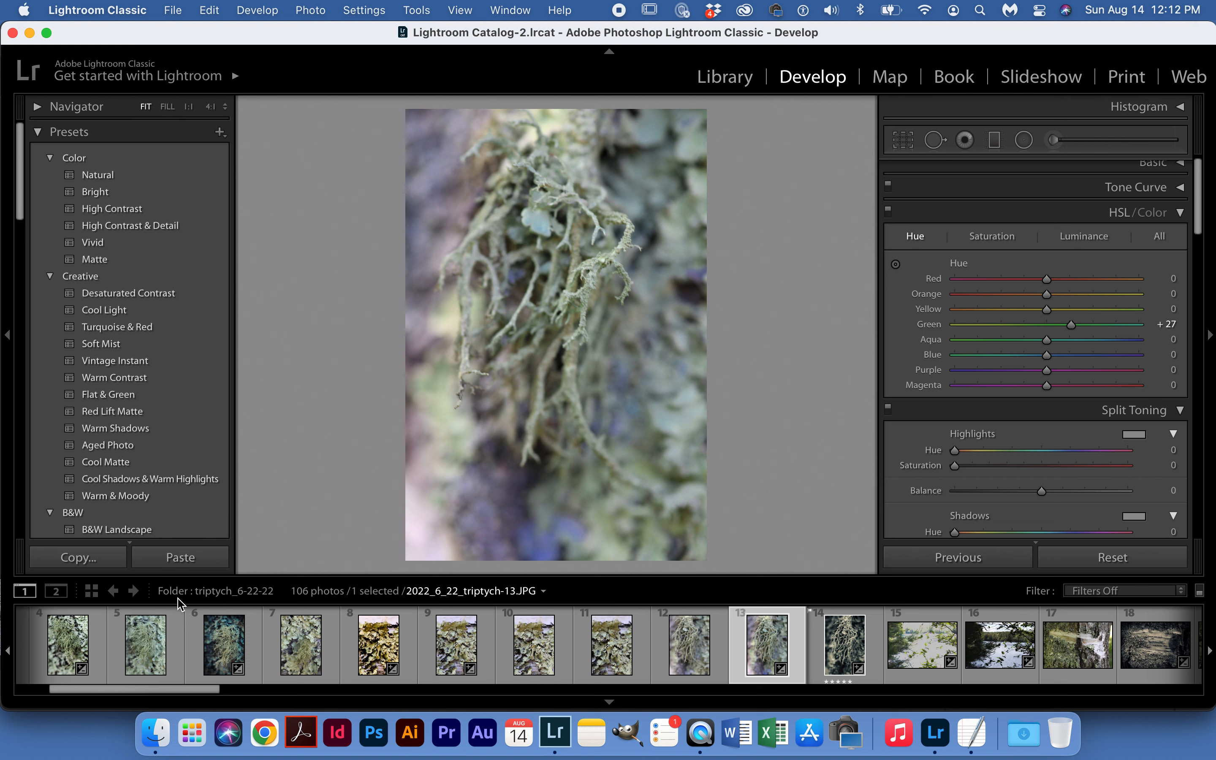
- Examine the split toning settings of the black-and-white lichen photo as a reference for 2022_6_22_triptych-3.JPG
{"action": "left_click", "coordinate": [68, 645]}
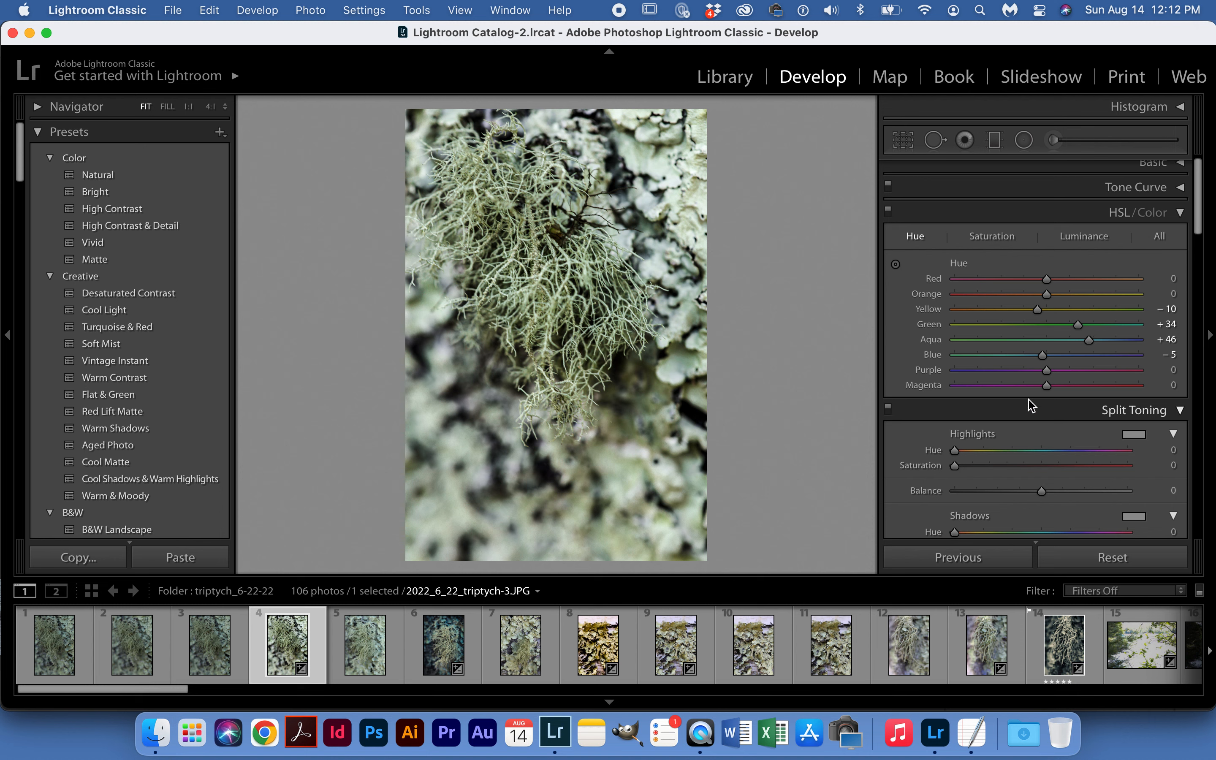
{"action": "left_click", "coordinate": [1182, 213]}
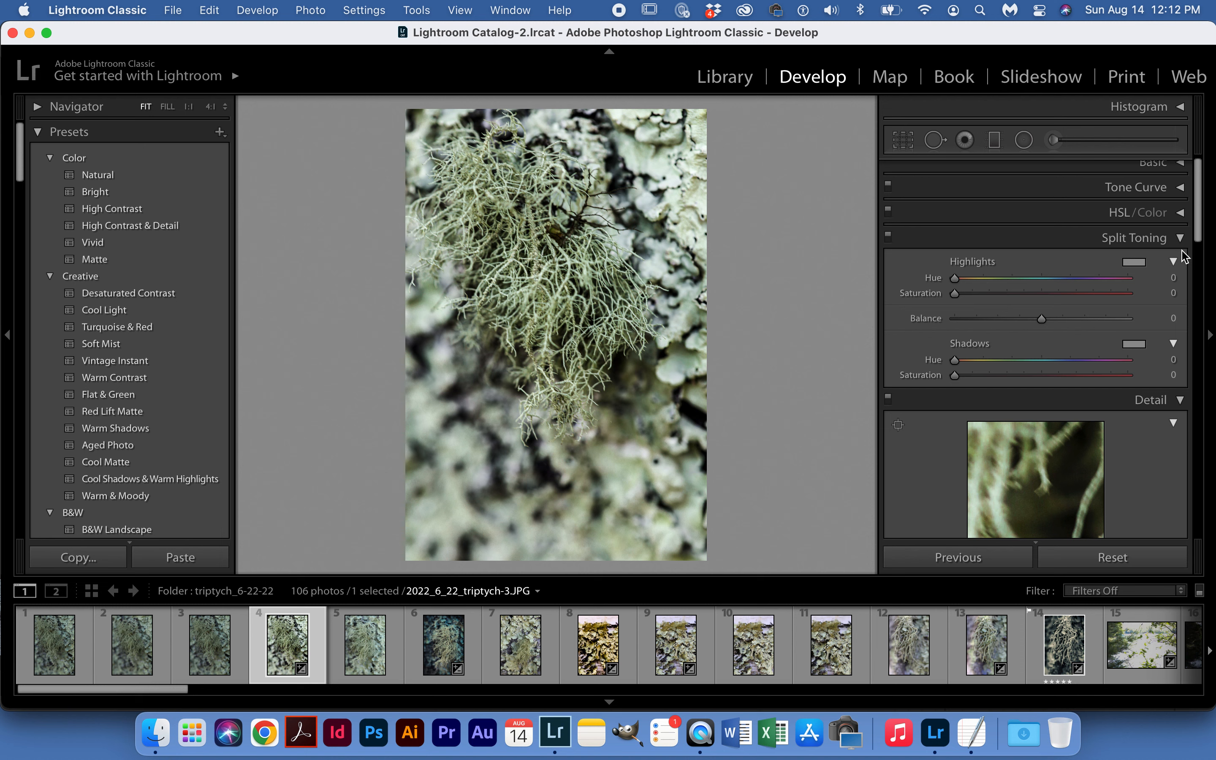
{"action": "left_click", "coordinate": [1066, 648]}
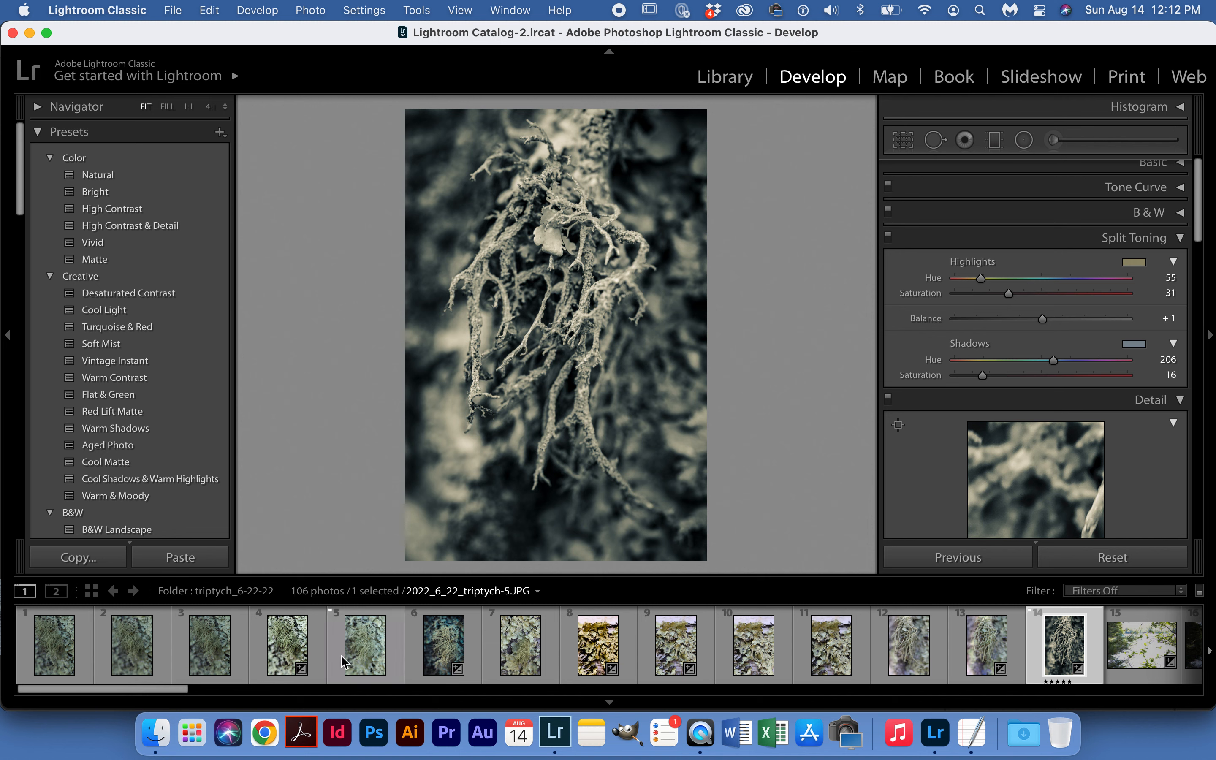
{"action": "left_click", "coordinate": [285, 644]}
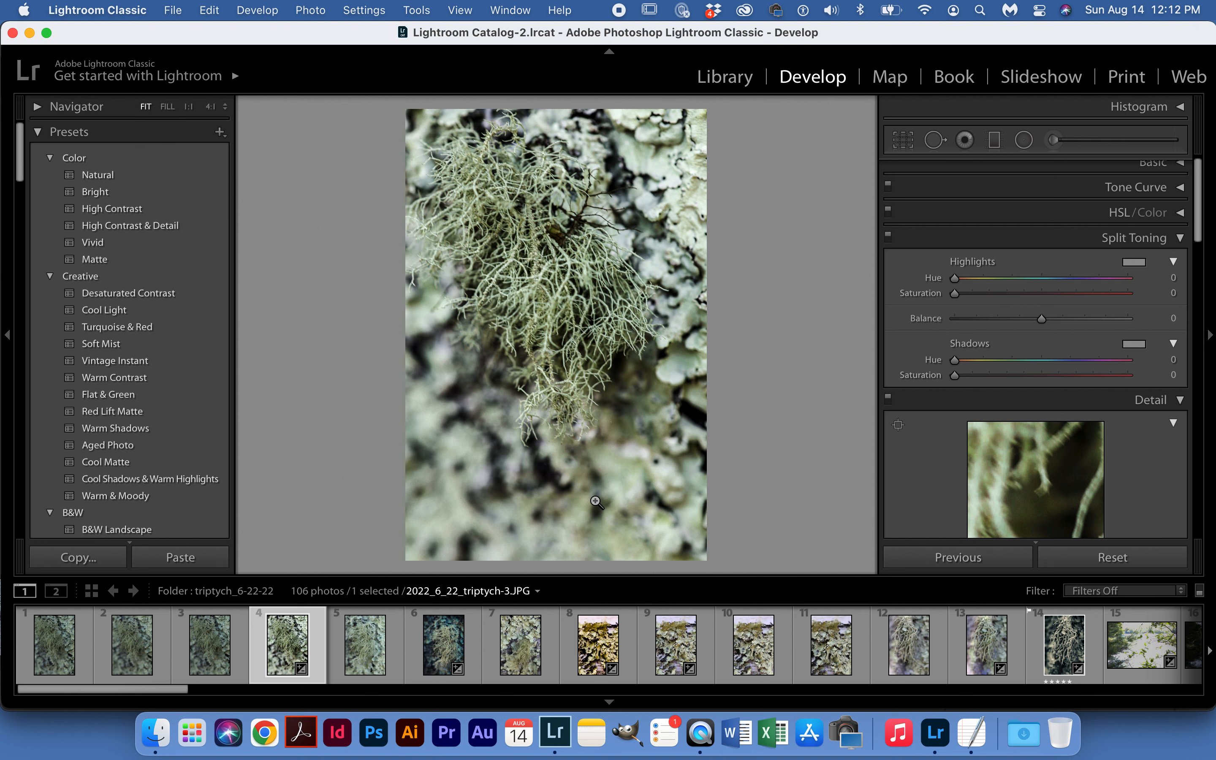
- Apply split toning to the highlights of 2022_6_22_triptych-3.JPG with hue 123 and saturation 10
{"action": "left_click", "coordinate": [1005, 278]}
{"action": "left_click", "coordinate": [1005, 293]}
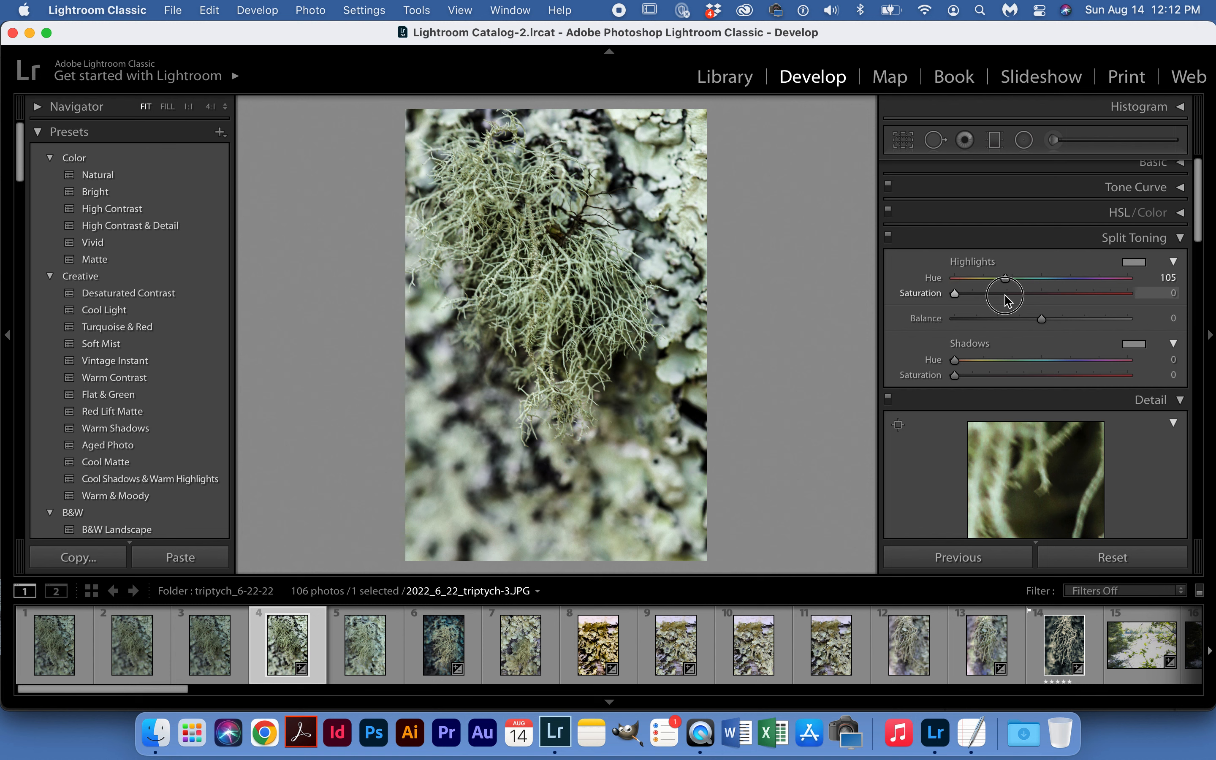
{"action": "left_click_drag", "start_coordinate": [1007, 280], "coordinate": [1002, 278]}
{"action": "left_click", "coordinate": [978, 292]}
{"action": "double_click", "coordinate": [980, 296]}
{"action": "left_click_drag", "start_coordinate": [955, 294], "coordinate": [1019, 285]}
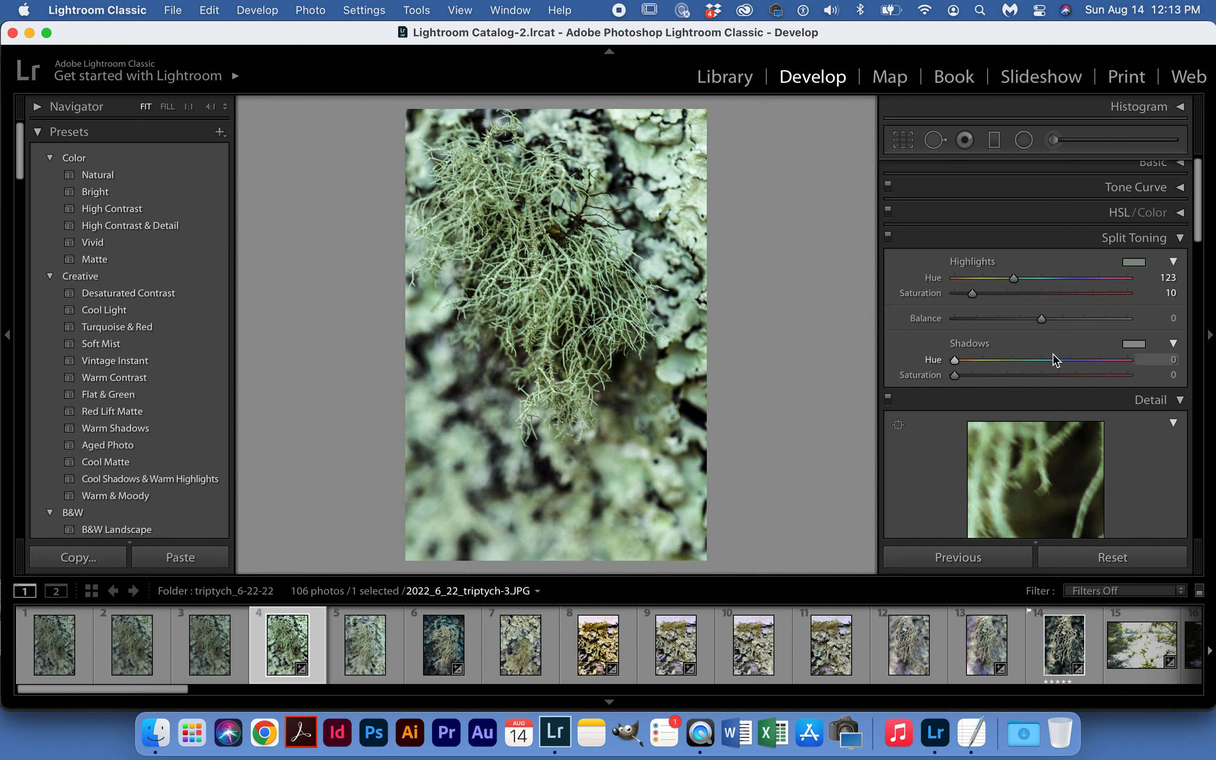
- Tone the photo's shadows purple-blue with hue 254 and saturation 41
{"action": "left_click_drag", "start_coordinate": [1049, 362], "coordinate": [1061, 360]}
{"action": "left_click", "coordinate": [1079, 360]}
{"action": "left_click_drag", "start_coordinate": [957, 378], "coordinate": [1026, 375]}
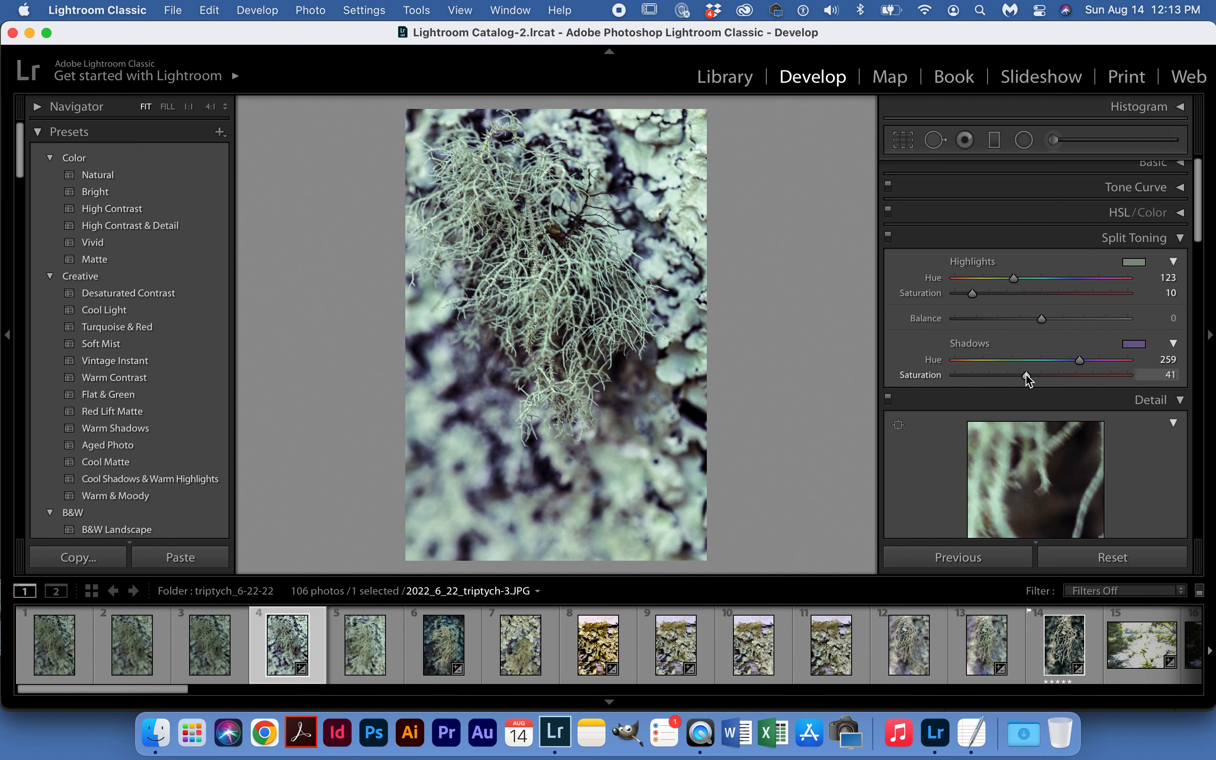
{"action": "left_click_drag", "start_coordinate": [1080, 361], "coordinate": [1077, 363]}
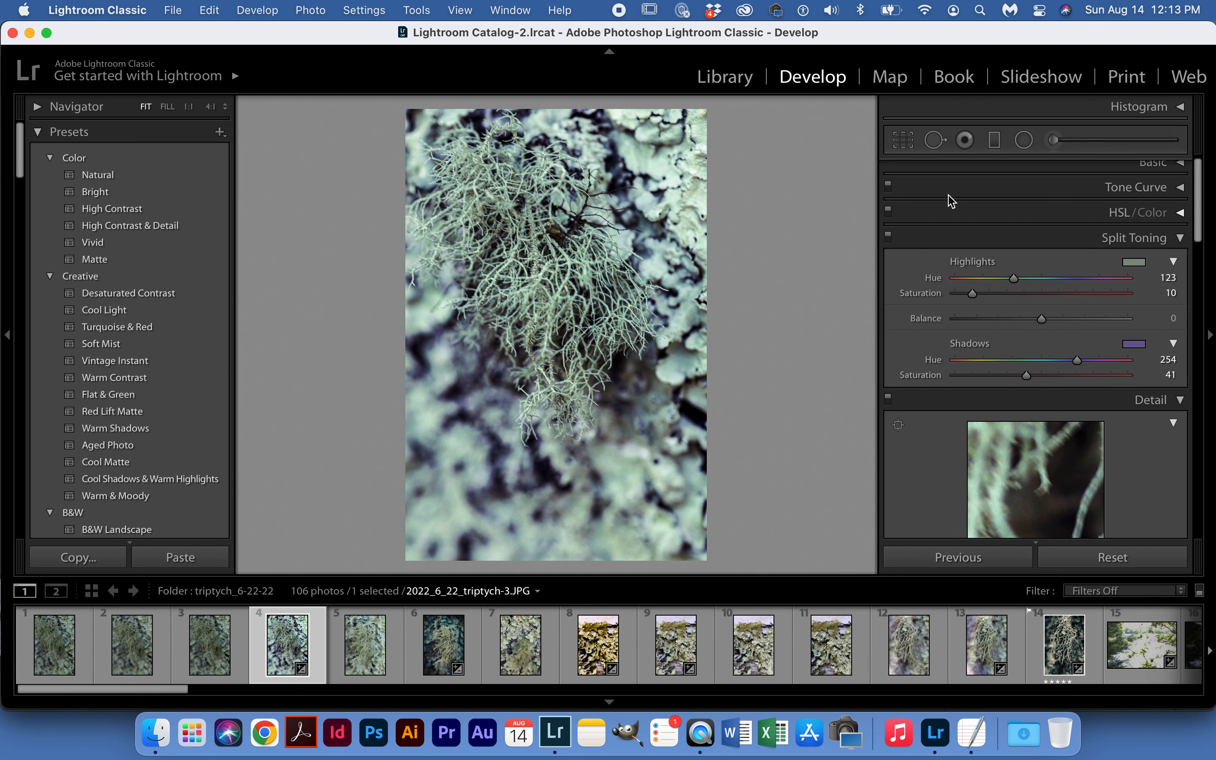
- Compare the photo with and without its split toning
{"action": "left_click", "coordinate": [889, 236]}
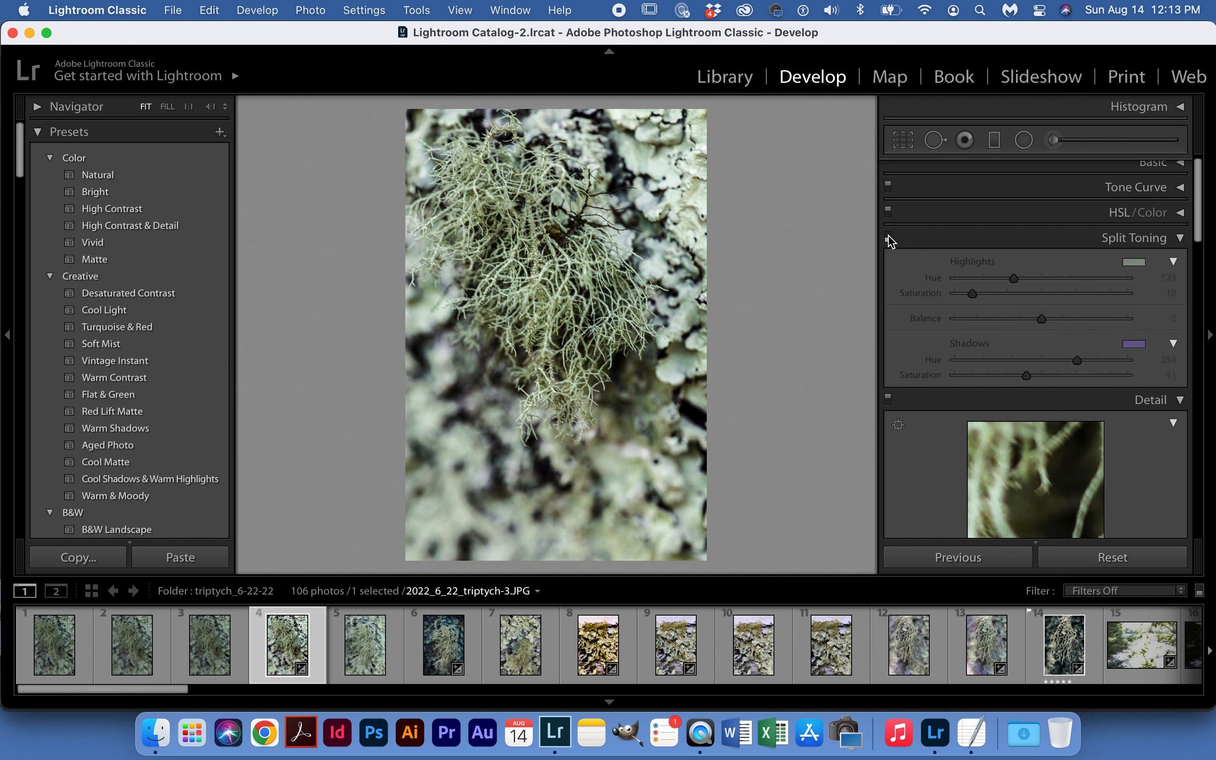
{"action": "left_click", "coordinate": [888, 237]}
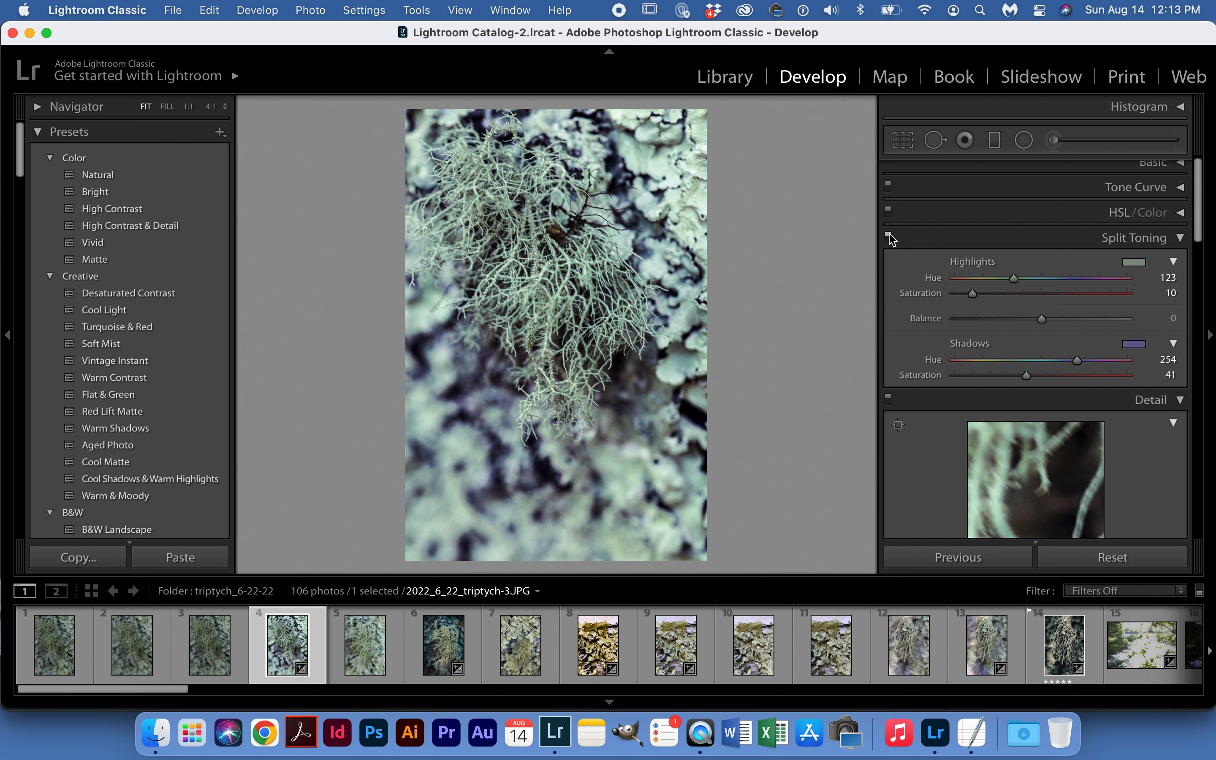
{"action": "left_click", "coordinate": [888, 237]}
{"action": "left_click", "coordinate": [888, 237]}
- Readjust the highlight toning, shift the split toning balance toward the shadows, and collapse the Split Toning settings
{"action": "left_click_drag", "start_coordinate": [976, 293], "coordinate": [998, 280]}
{"action": "left_click_drag", "start_coordinate": [1049, 319], "coordinate": [1084, 323]}
{"action": "left_click_drag", "start_coordinate": [1084, 323], "coordinate": [1007, 322]}
{"action": "left_click", "coordinate": [1007, 322]}
{"action": "left_click", "coordinate": [1181, 240]}
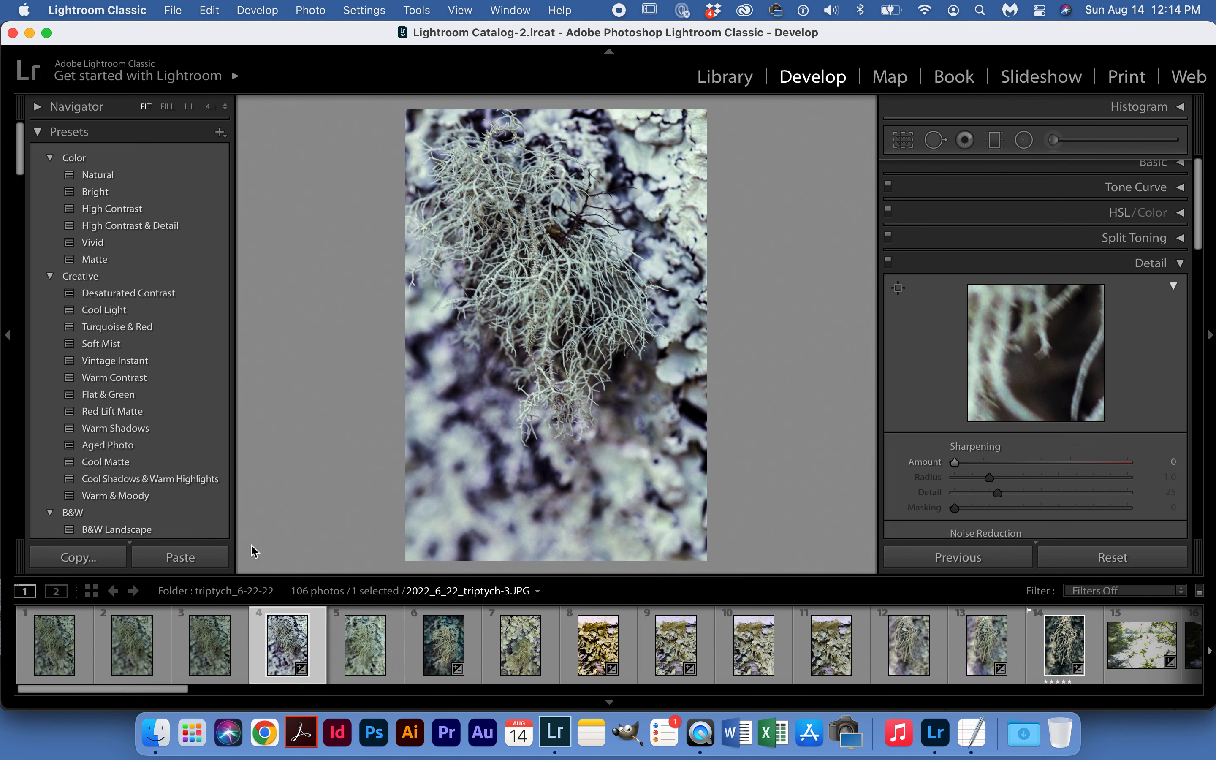
- Compare the neighbouring unedited lichen photos with the edited 2022_6_22_triptych-3.JPG
{"action": "left_click", "coordinate": [204, 648]}
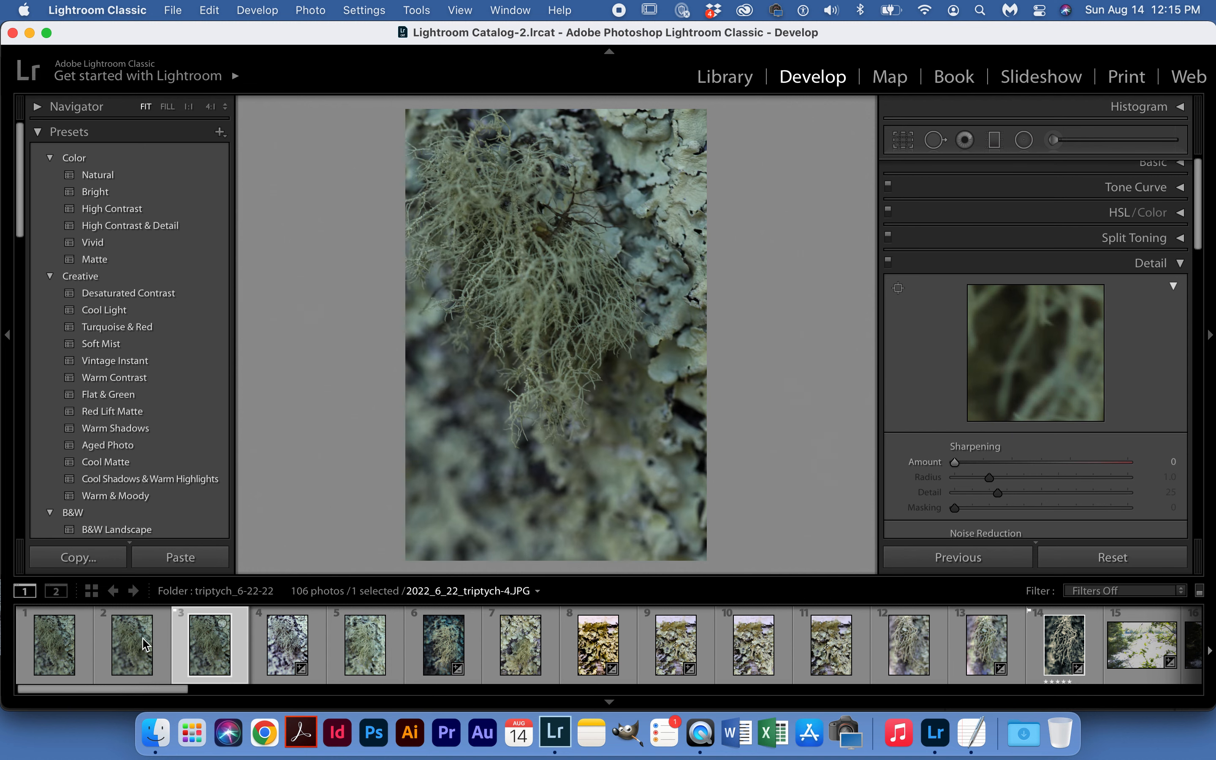
{"action": "left_click", "coordinate": [120, 649]}
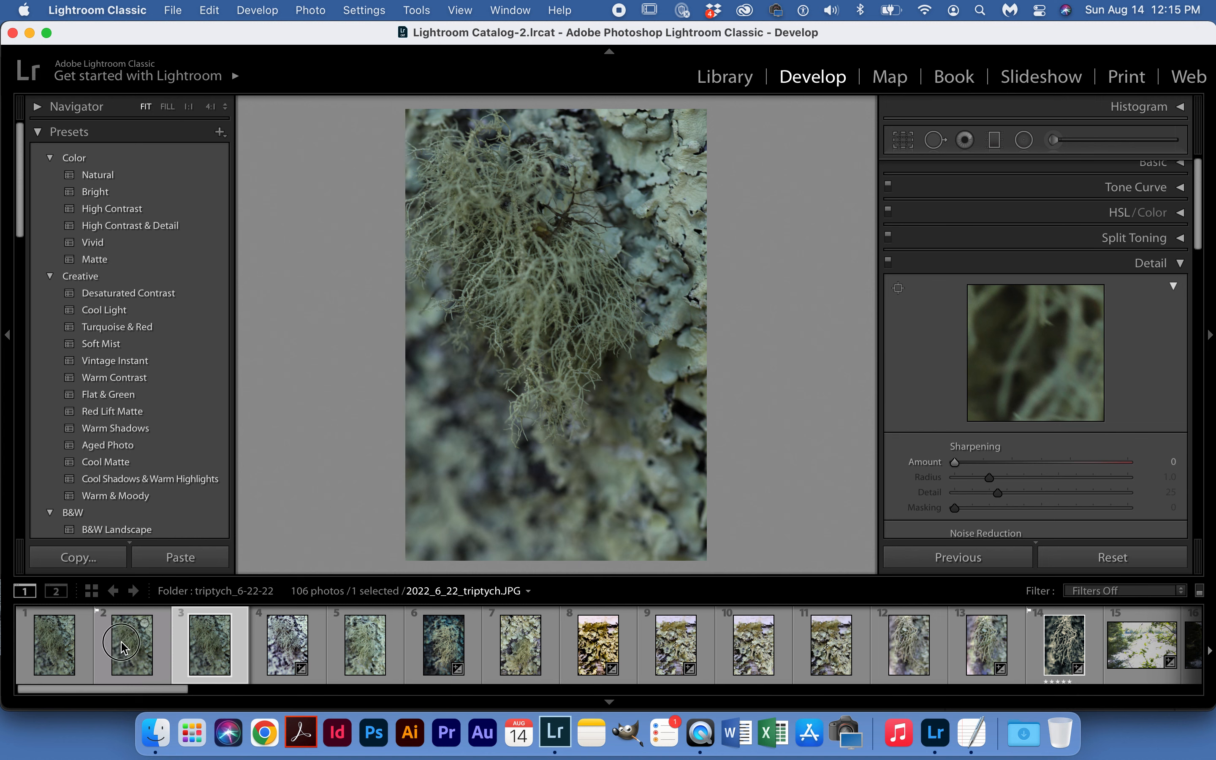
{"action": "left_click", "coordinate": [55, 649]}
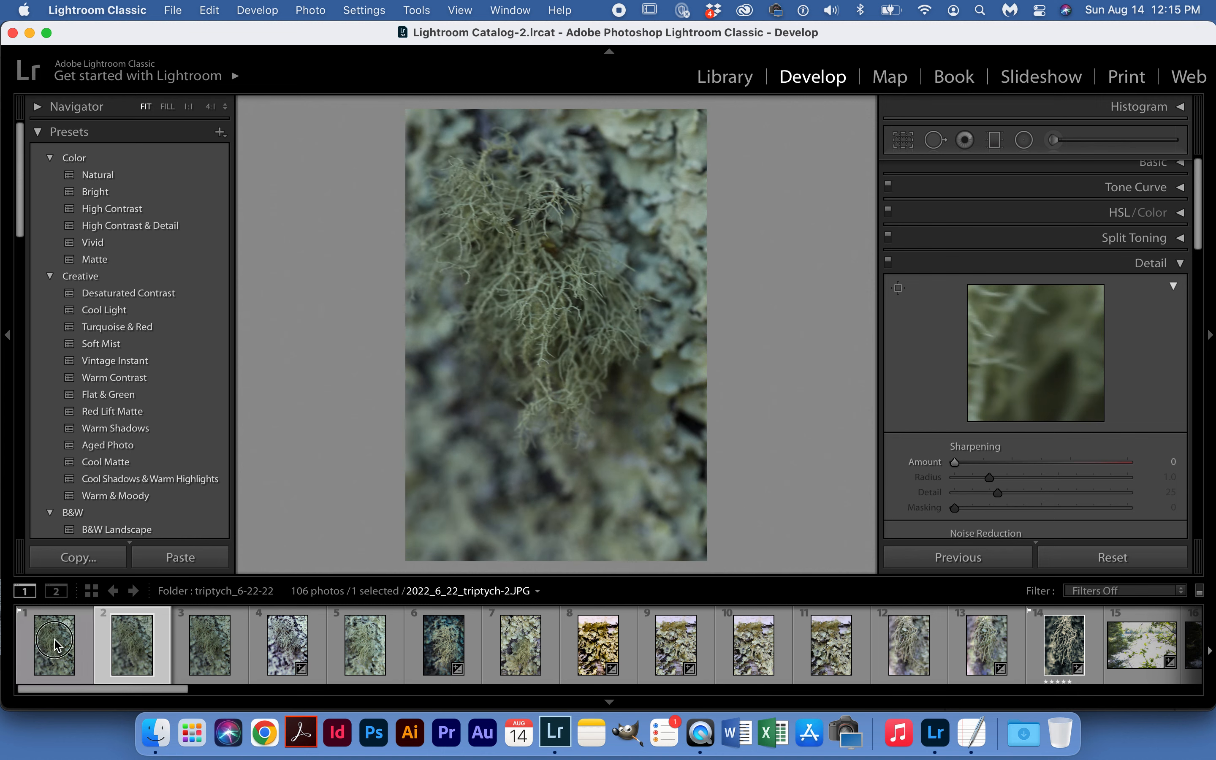
{"action": "left_click", "coordinate": [217, 660]}
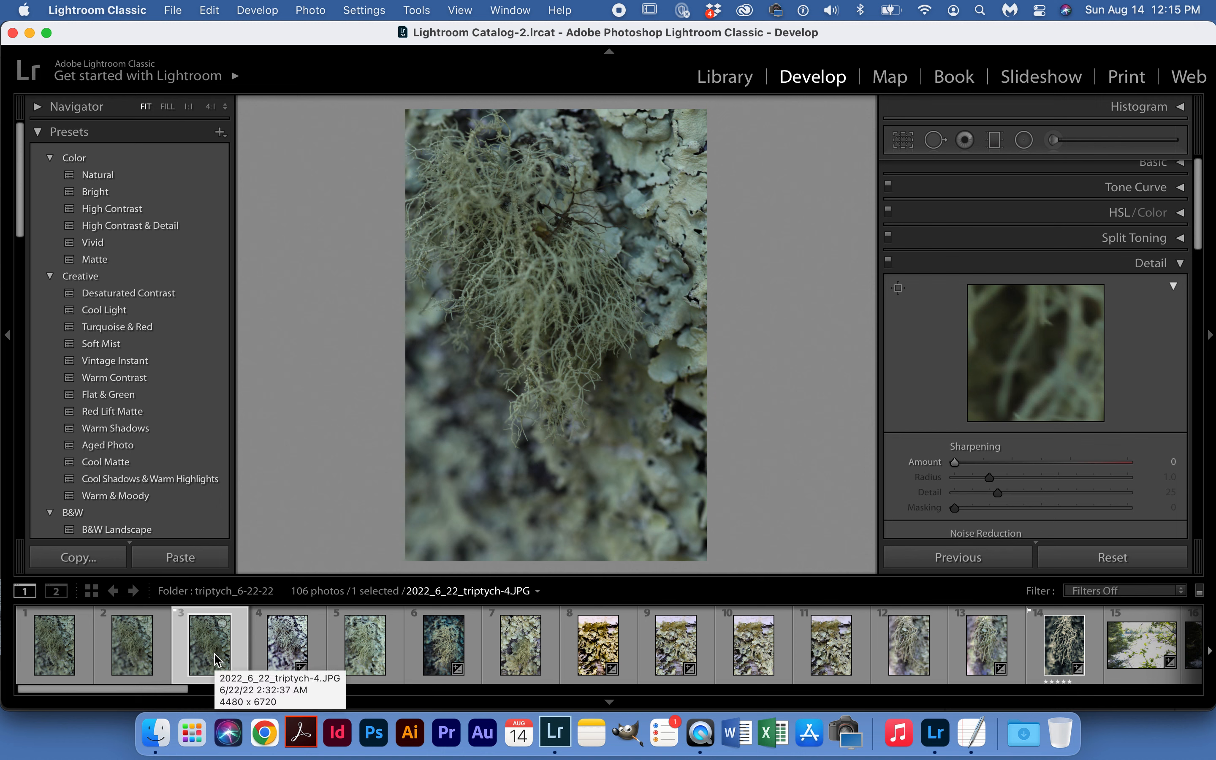
{"action": "left_click", "coordinate": [382, 638]}
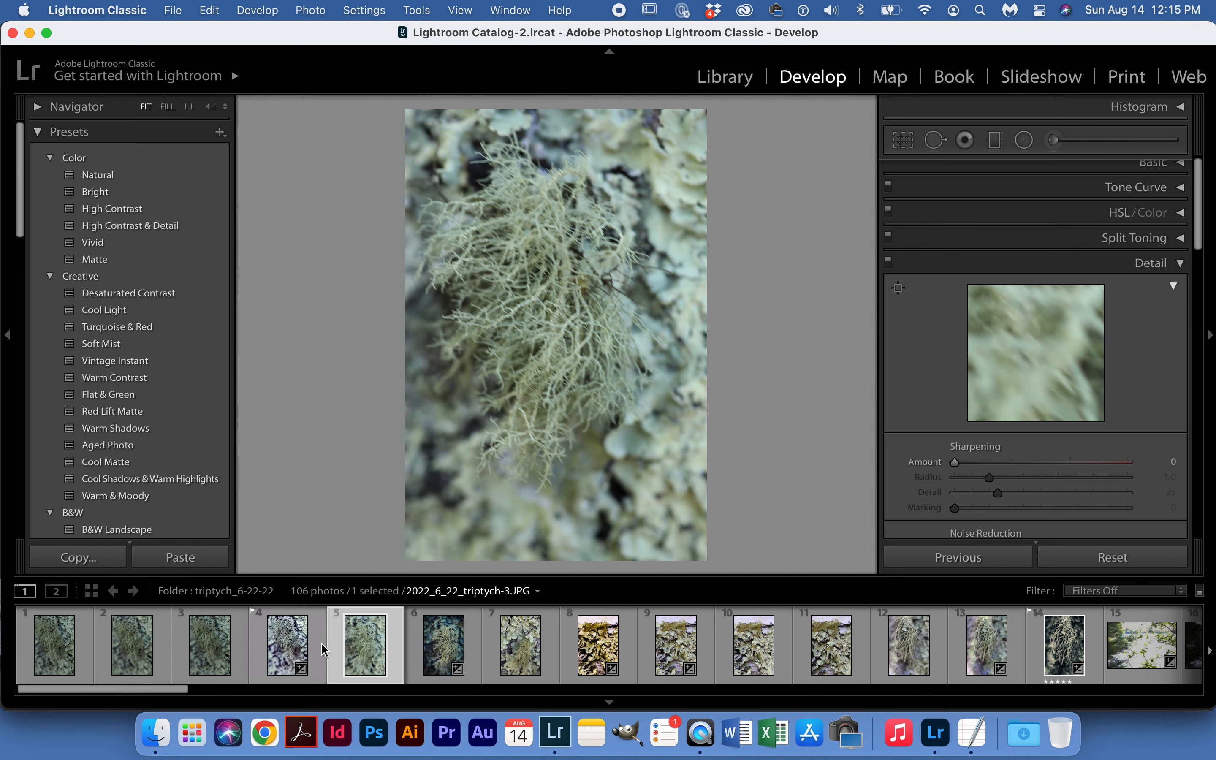
{"action": "left_click", "coordinate": [279, 649]}
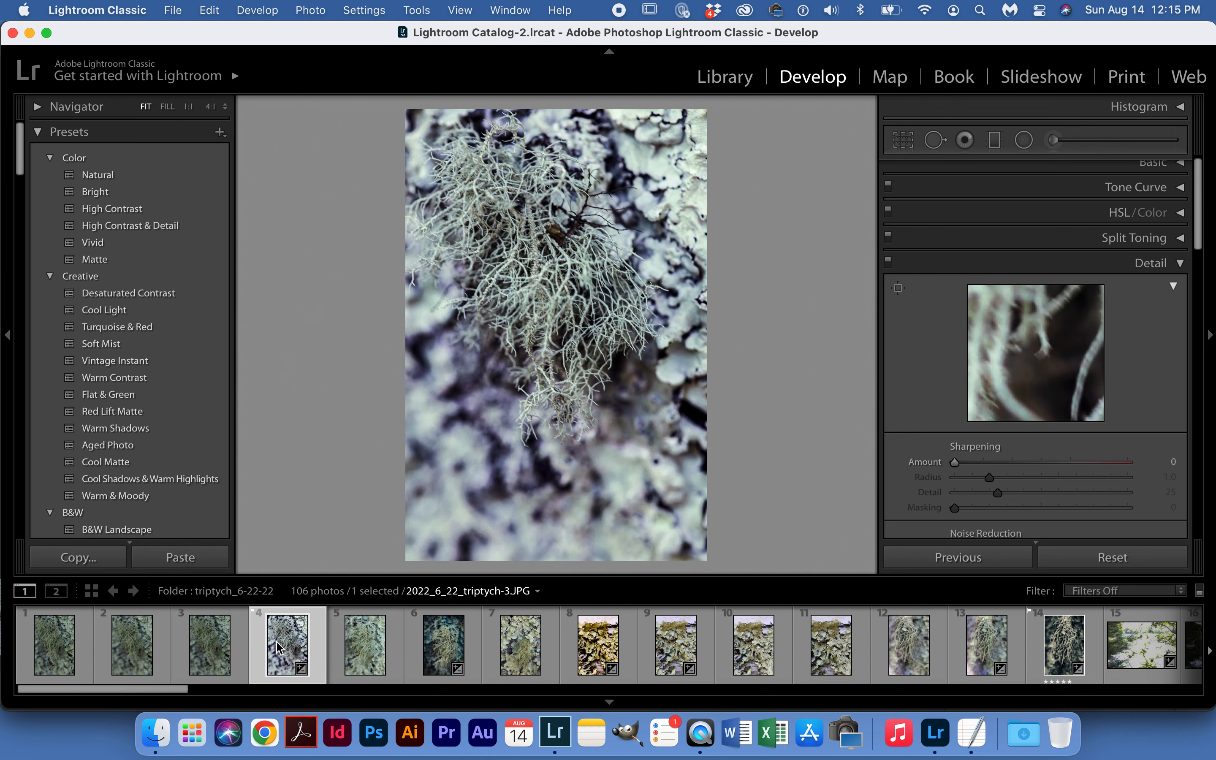
- Collapse the Detail settings, review the Profile and Manual lens correction options, and collapse Lens Corrections
{"action": "left_click", "coordinate": [1178, 267]}
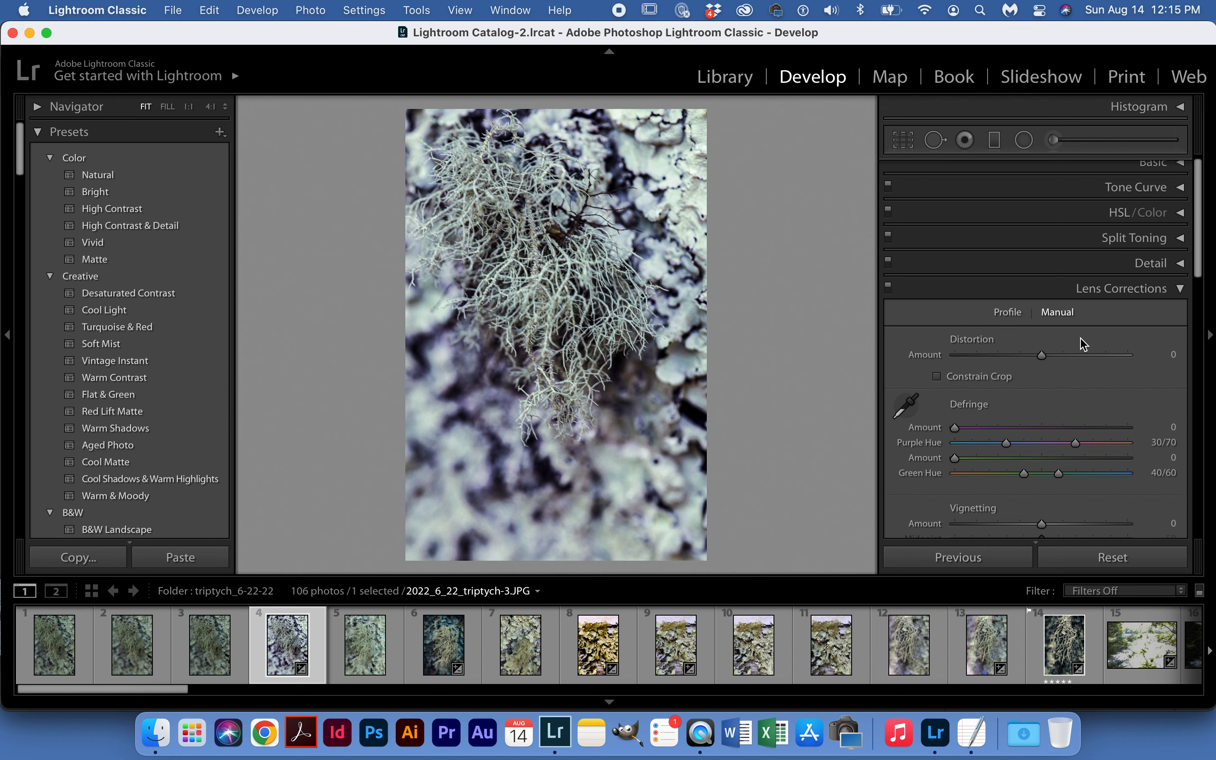
{"action": "scroll", "coordinate": [1084, 345], "scroll_direction": "down", "scroll_amount": 5}
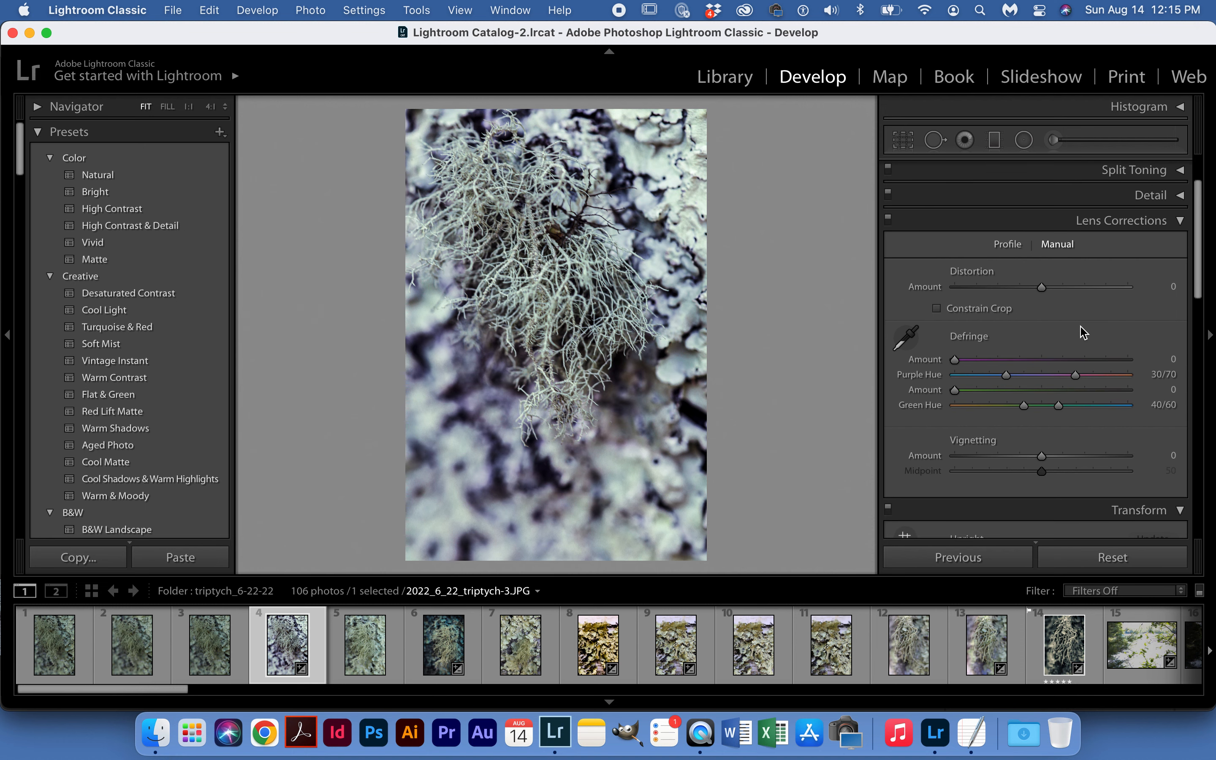
{"action": "left_click", "coordinate": [1008, 243]}
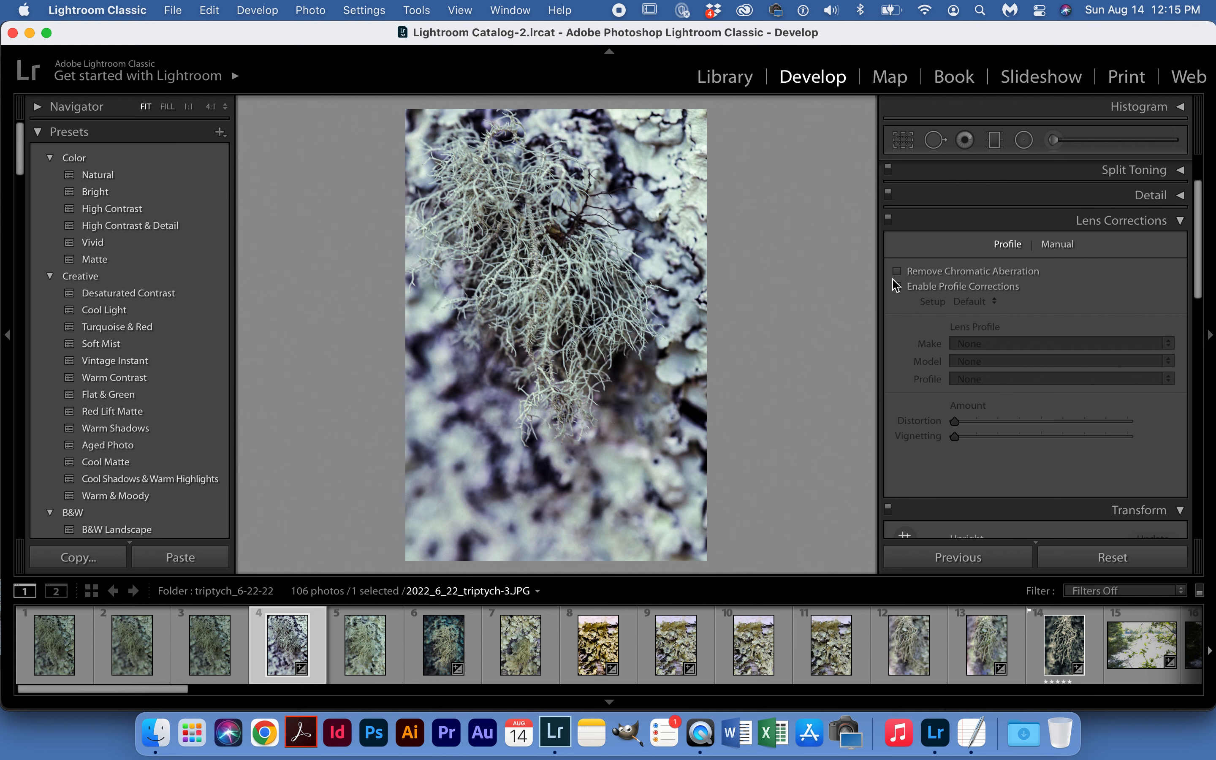
{"action": "left_click", "coordinate": [1065, 244]}
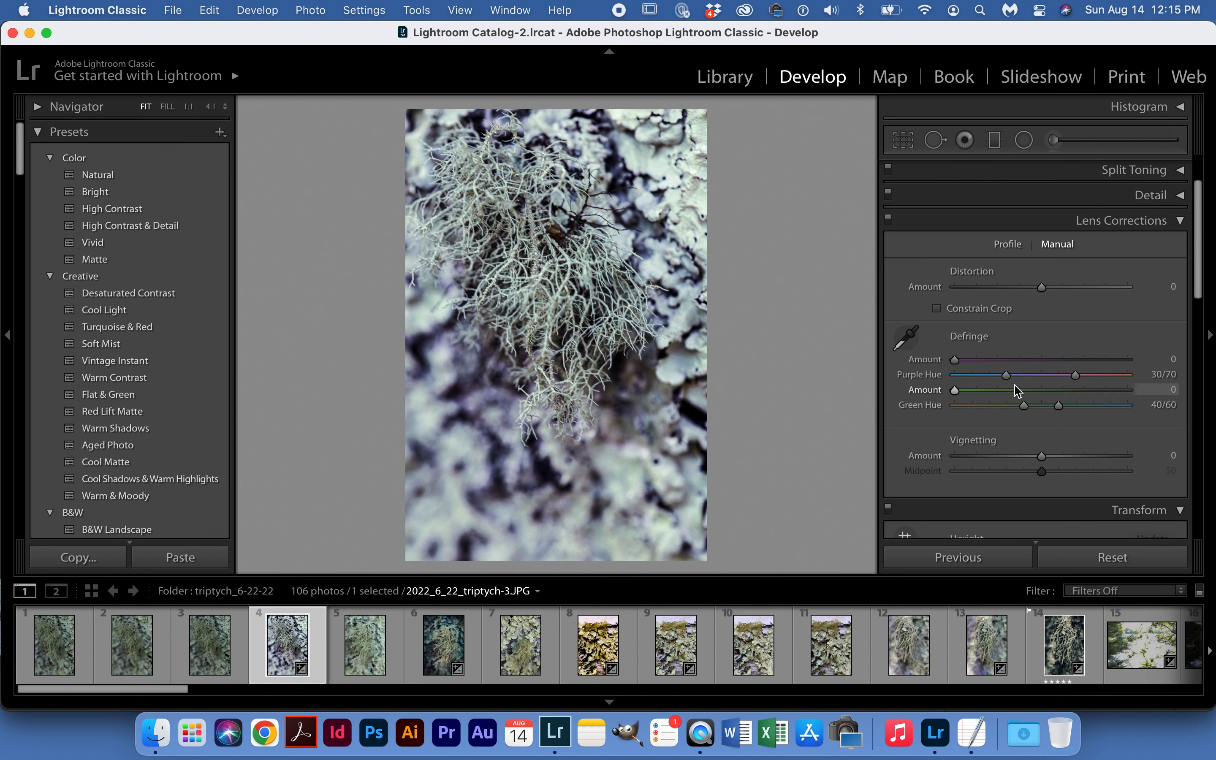
{"action": "left_click", "coordinate": [1181, 222]}
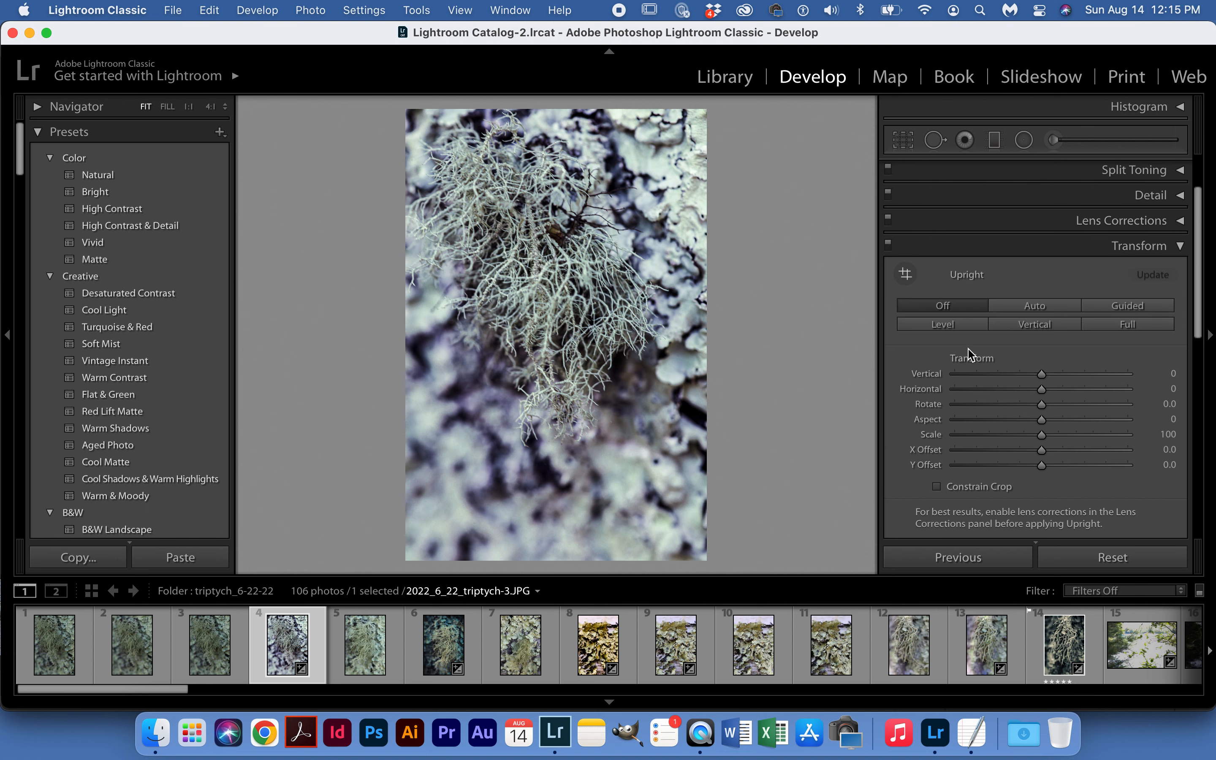
- Try transforming the photo with vertical +28, horizontal +21 and rotate +2.3
{"action": "scroll", "coordinate": [971, 355], "scroll_direction": "down", "scroll_amount": 2}
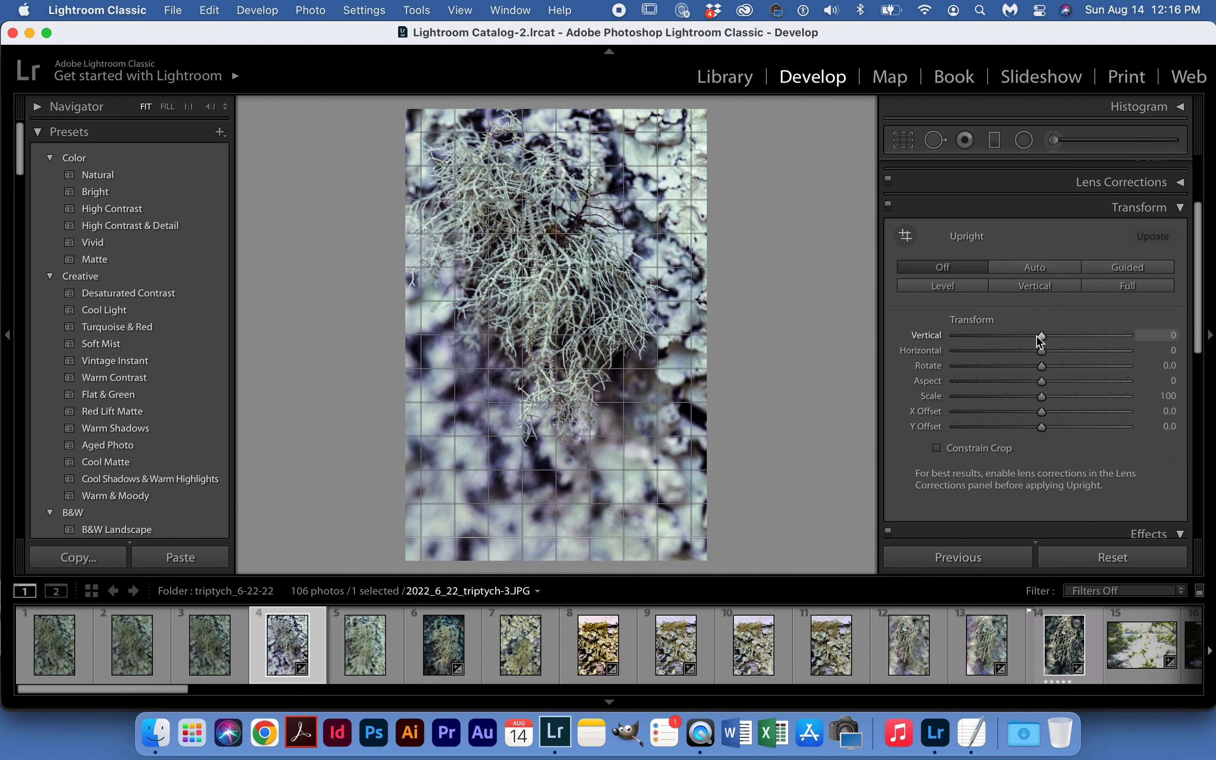
{"action": "mouse_move", "coordinate": [1043, 336]}
{"action": "left_mouse_down"}
{"action": "mouse_move", "coordinate": [1064, 336]}
{"action": "mouse_move", "coordinate": [1006, 336]}
{"action": "mouse_move", "coordinate": [1066, 336]}
{"action": "mouse_move", "coordinate": [1060, 350]}
{"action": "left_mouse_up"}
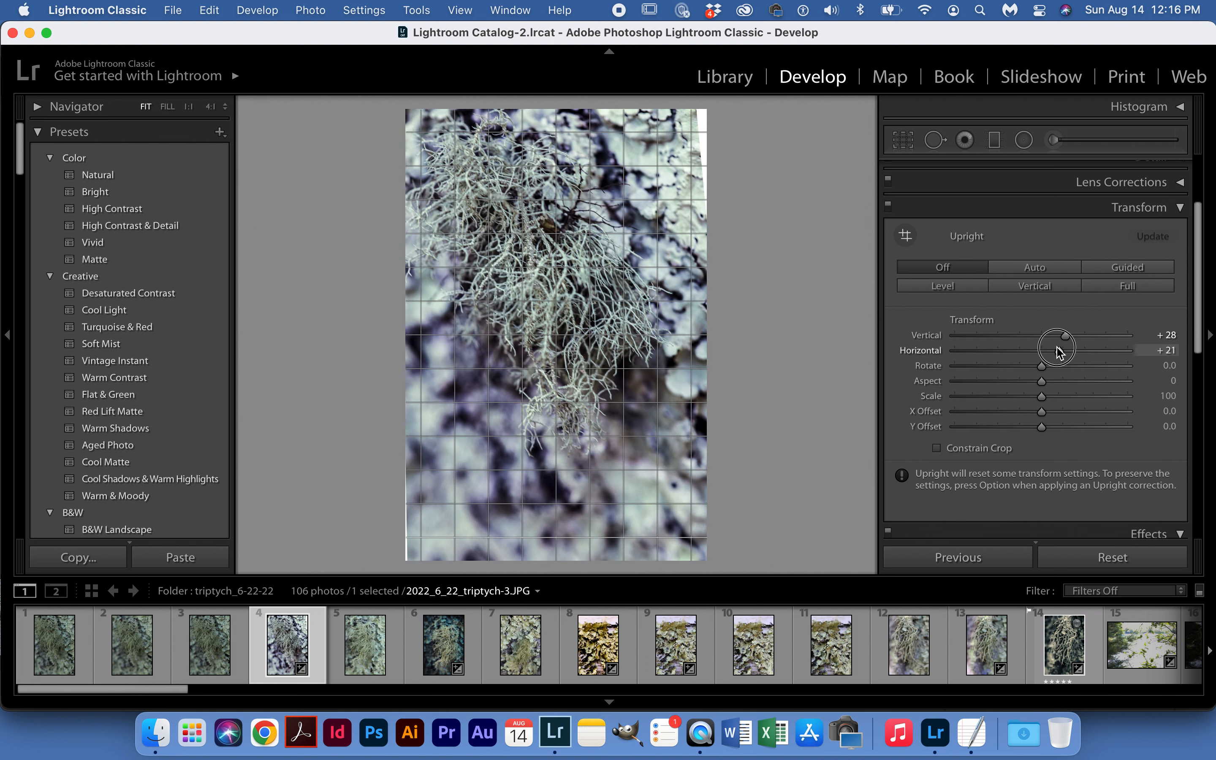
{"action": "left_click", "coordinate": [1041, 368]}
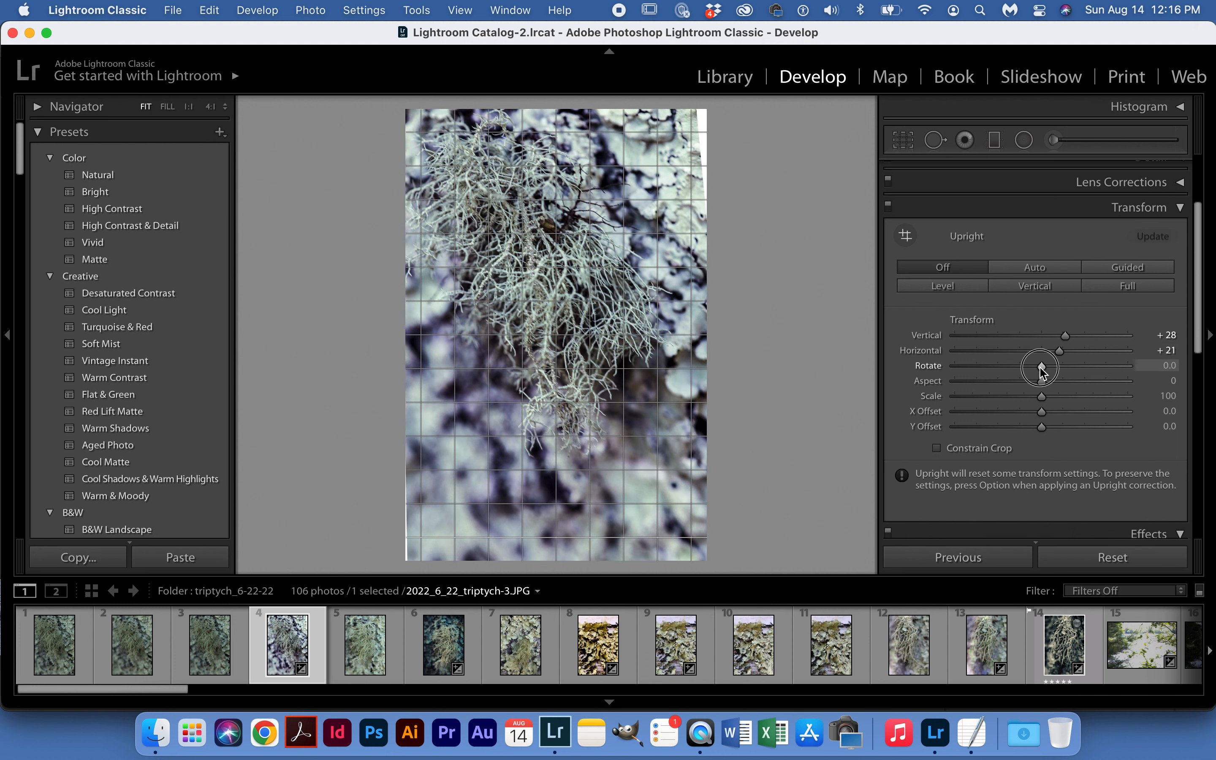
{"action": "left_click_drag", "start_coordinate": [1043, 372], "coordinate": [1062, 372]}
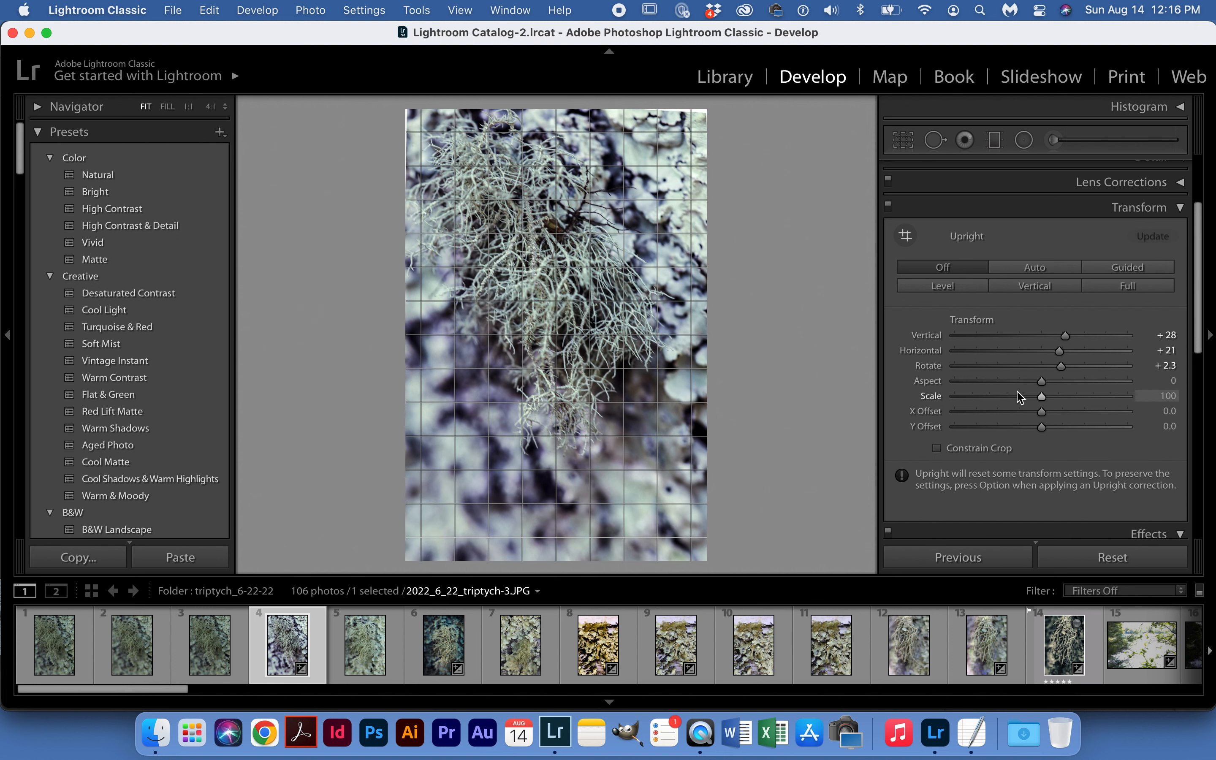
- Reset the vertical, horizontal and rotate transforms to 0 and collapse the Transform settings
{"action": "left_click", "coordinate": [1042, 366]}
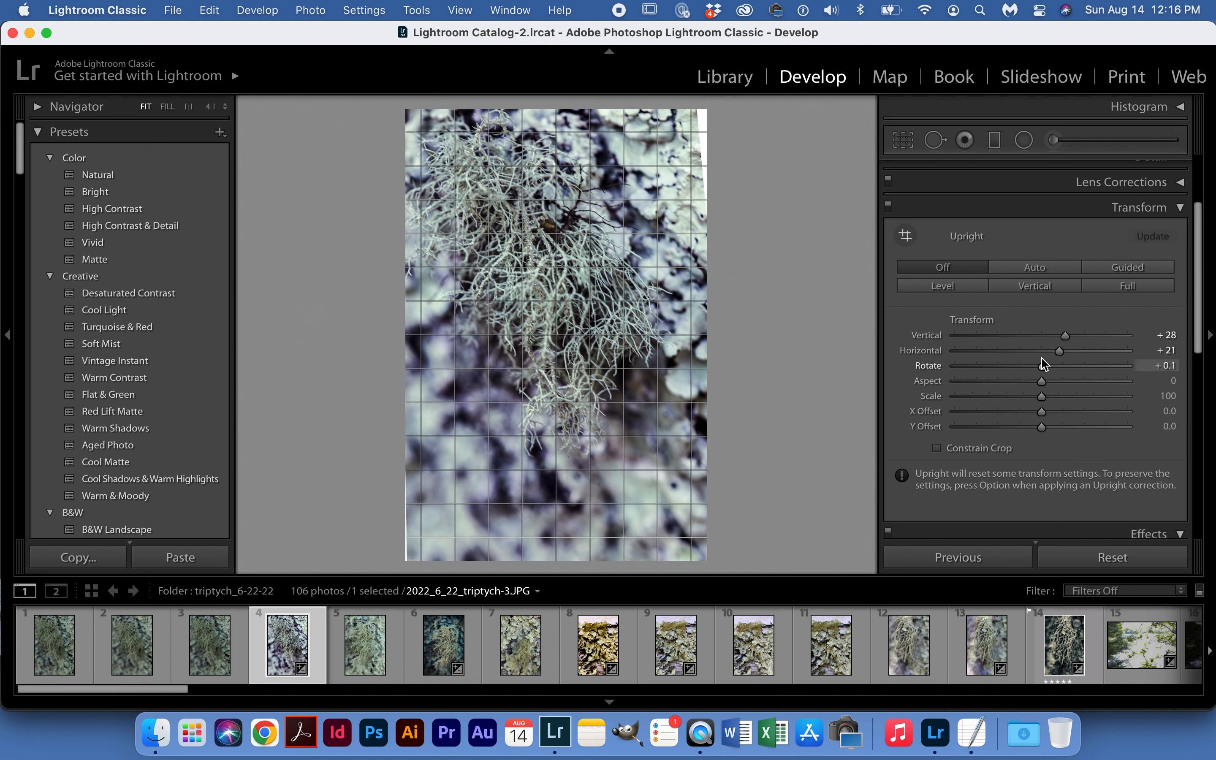
{"action": "left_click", "coordinate": [1044, 351]}
{"action": "left_click", "coordinate": [1043, 335]}
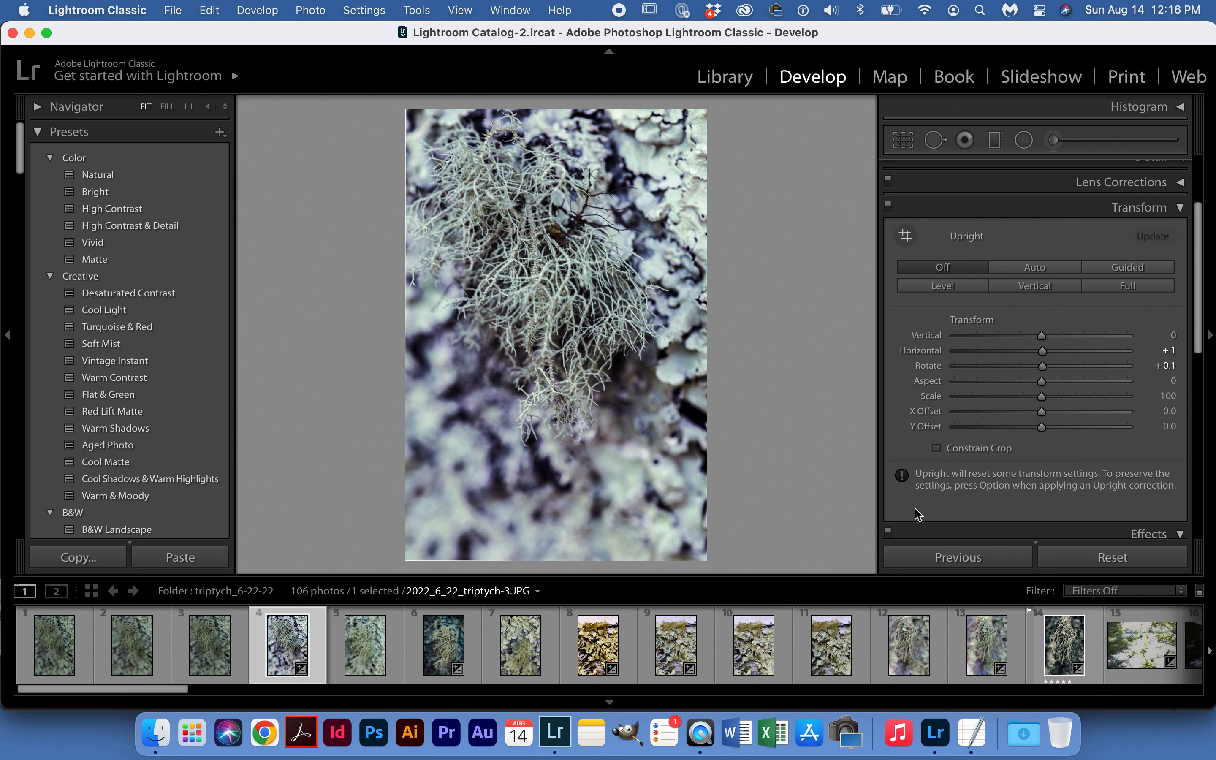
{"action": "scroll", "coordinate": [944, 483], "scroll_direction": "down", "scroll_amount": 2}
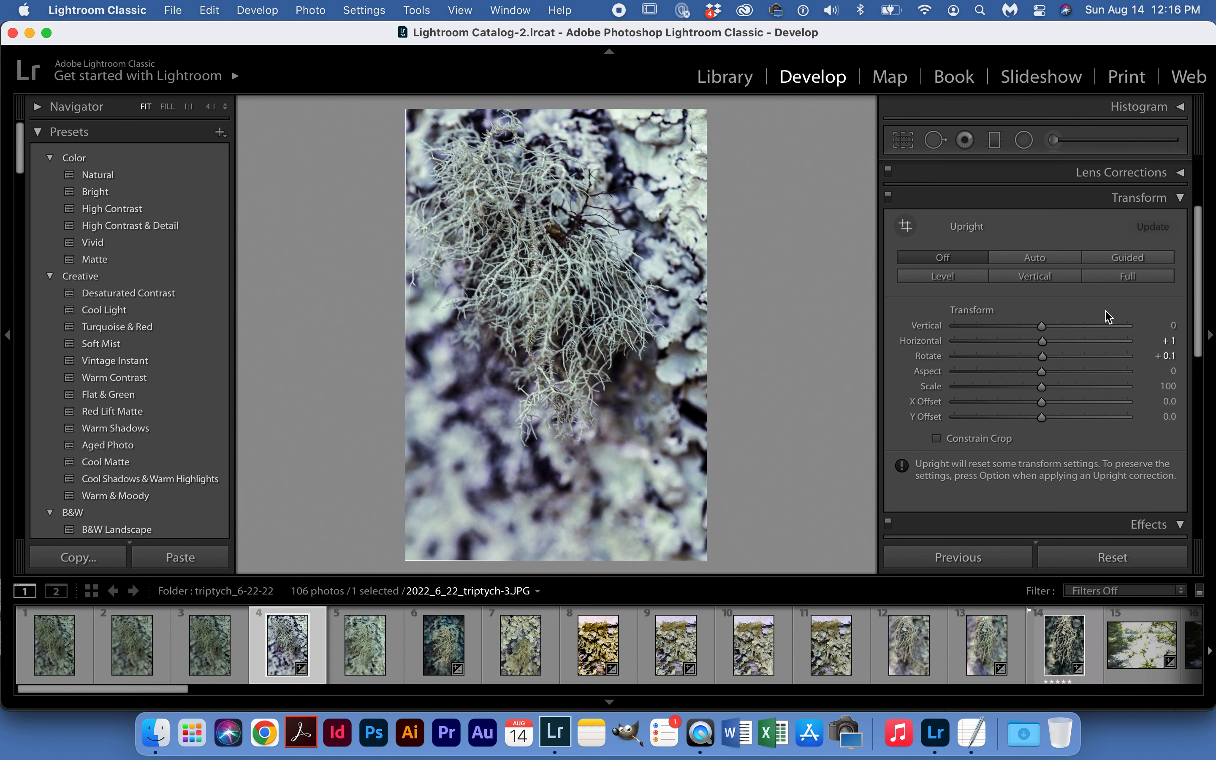
{"action": "double_click", "coordinate": [1044, 341]}
{"action": "double_click", "coordinate": [1043, 356]}
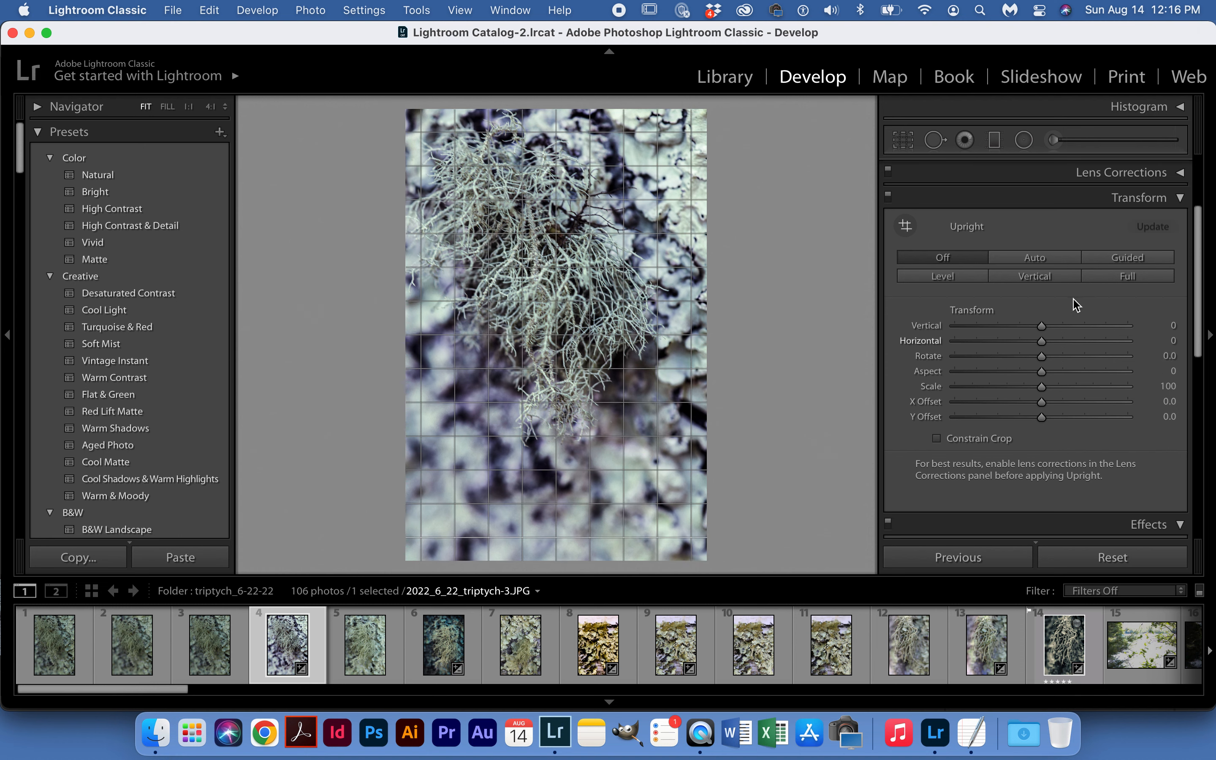
{"action": "left_click", "coordinate": [1181, 199]}
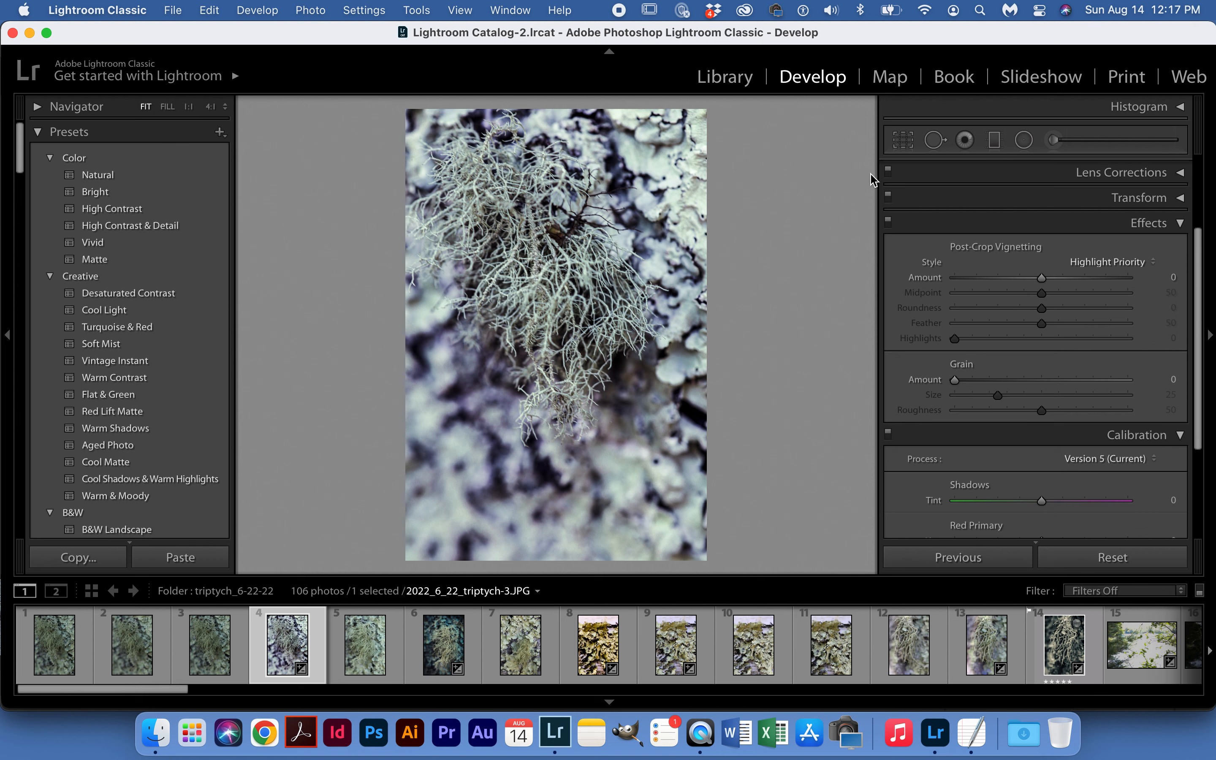
- Add a post-crop vignette with amount −16, midpoint 20, roundness −49 and feather 99, and compare the photo with and without it
{"action": "left_click", "coordinate": [1028, 280]}
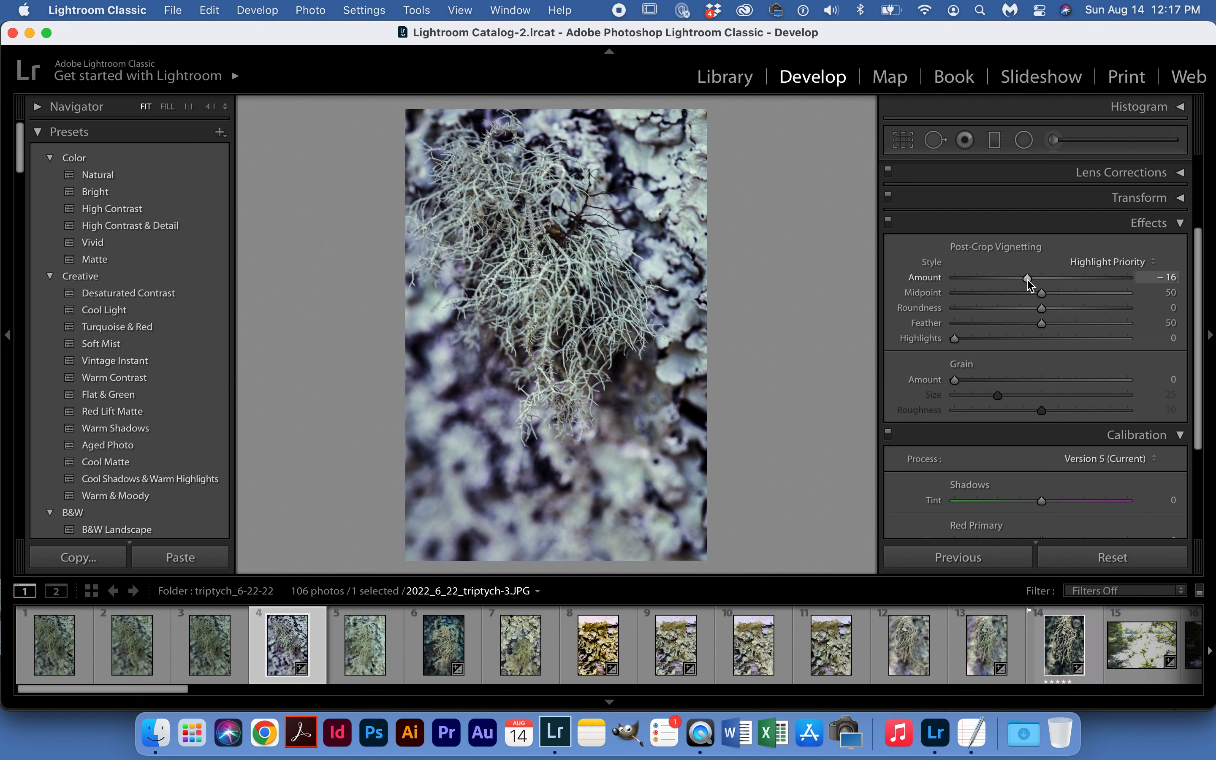
{"action": "left_click_drag", "start_coordinate": [1042, 293], "coordinate": [989, 293]}
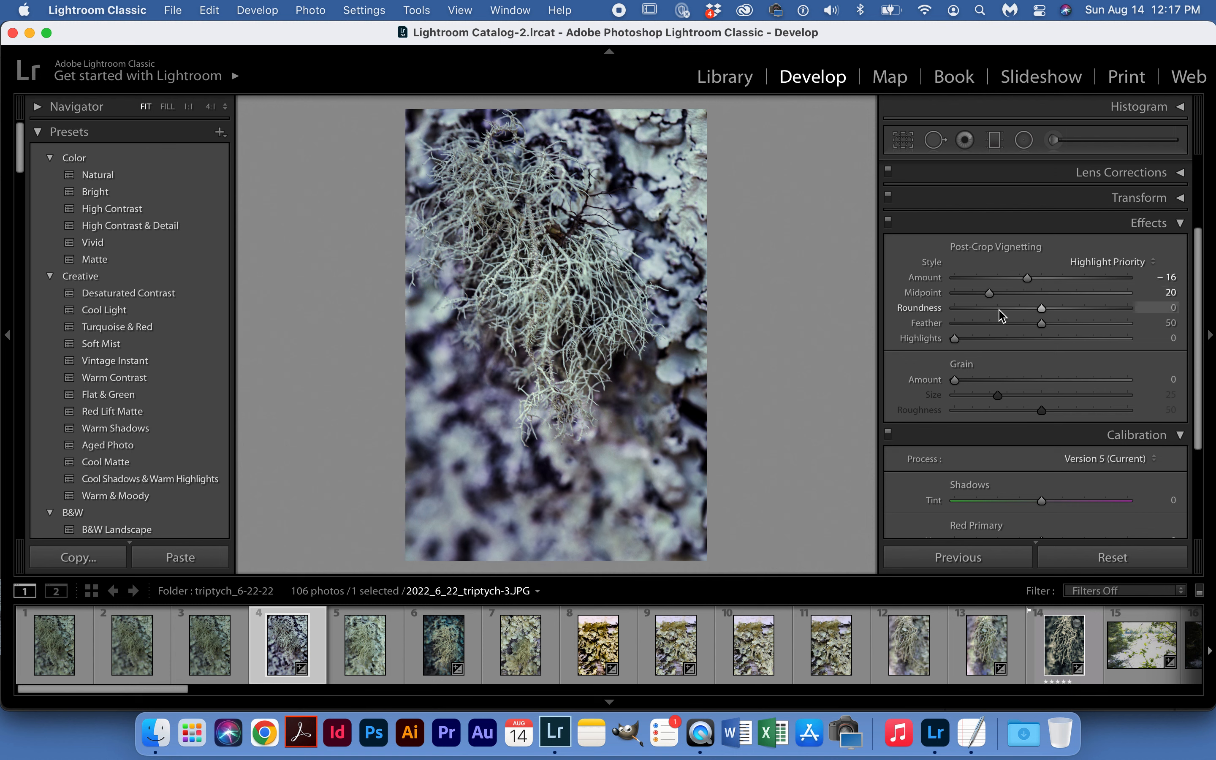
{"action": "left_click", "coordinate": [1000, 308]}
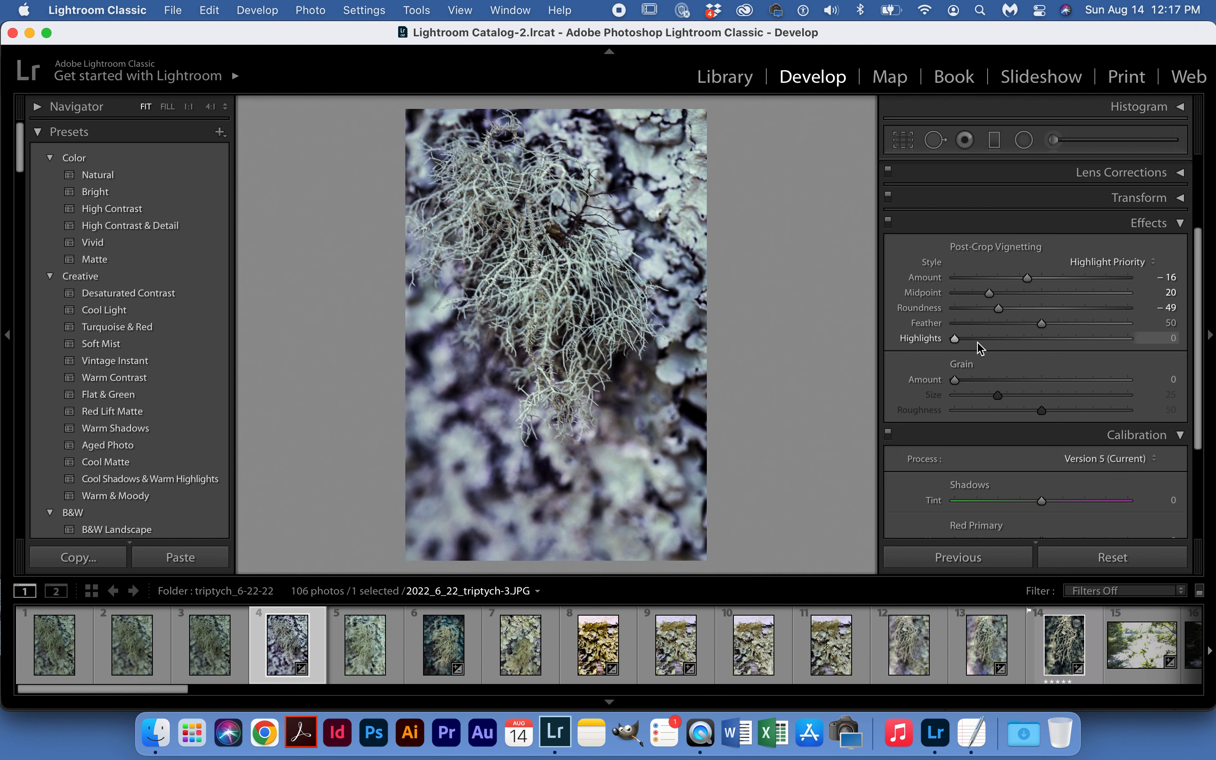
{"action": "left_click", "coordinate": [1126, 326]}
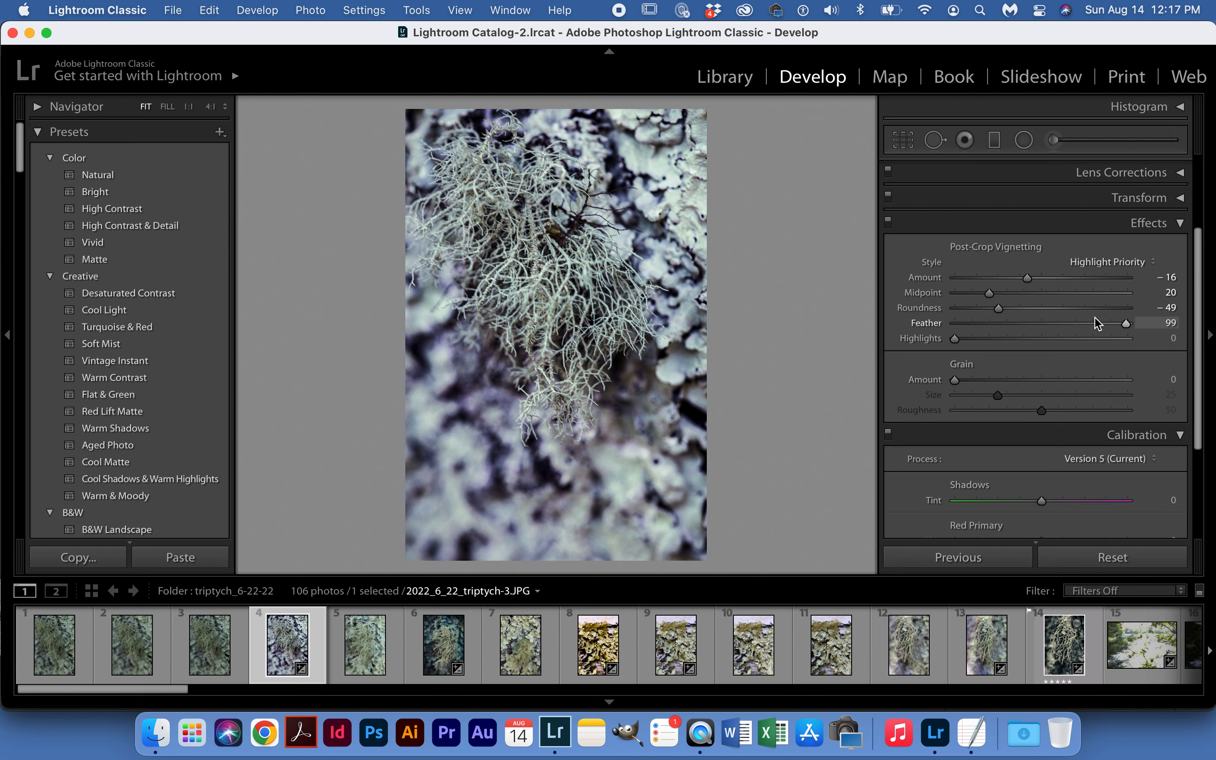
{"action": "left_click", "coordinate": [888, 222]}
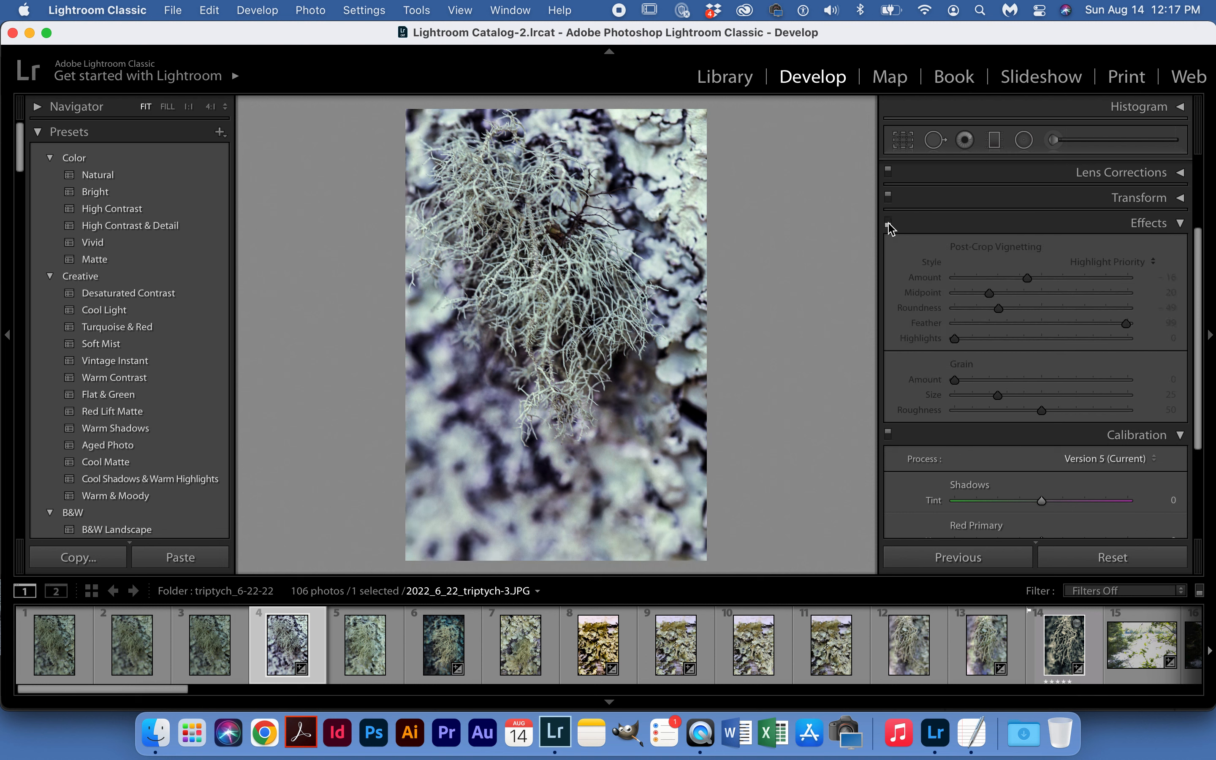
{"action": "left_click", "coordinate": [889, 225]}
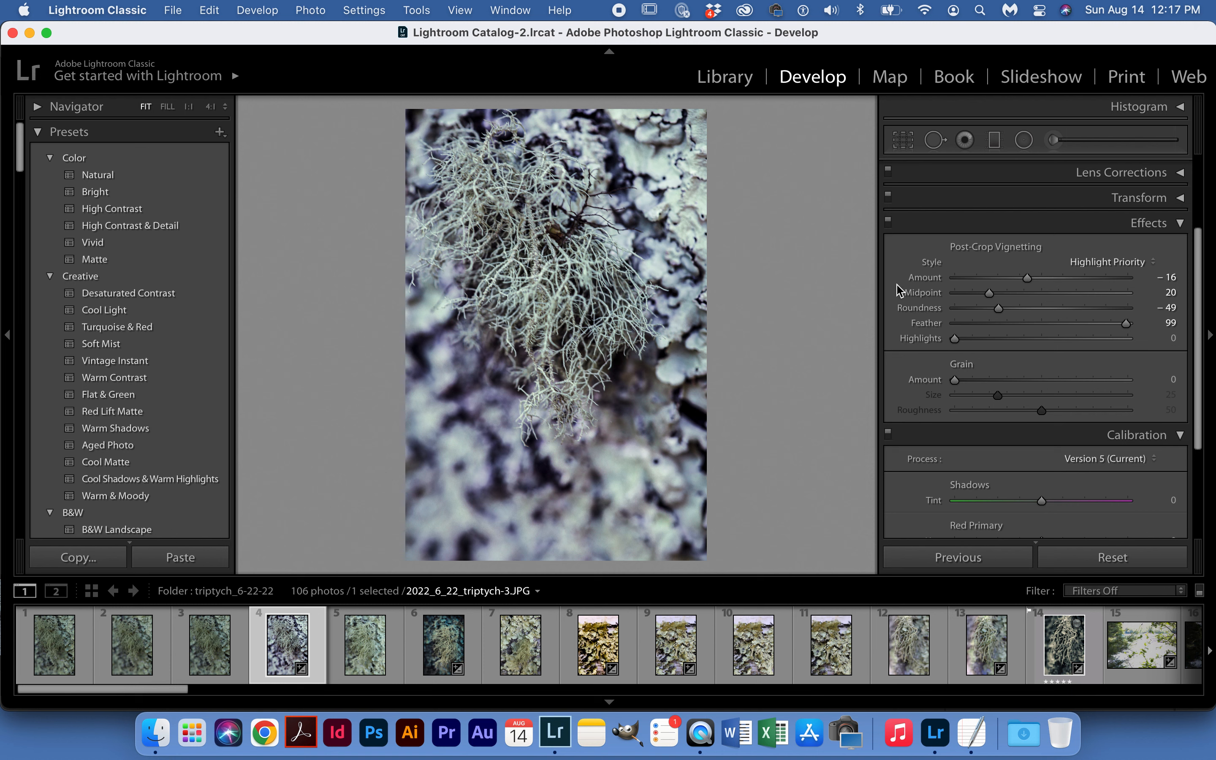
- Turn the vignette into a dark hard-edged frame with feather 0 and amount −67
{"action": "left_click_drag", "start_coordinate": [1125, 327], "coordinate": [944, 331]}
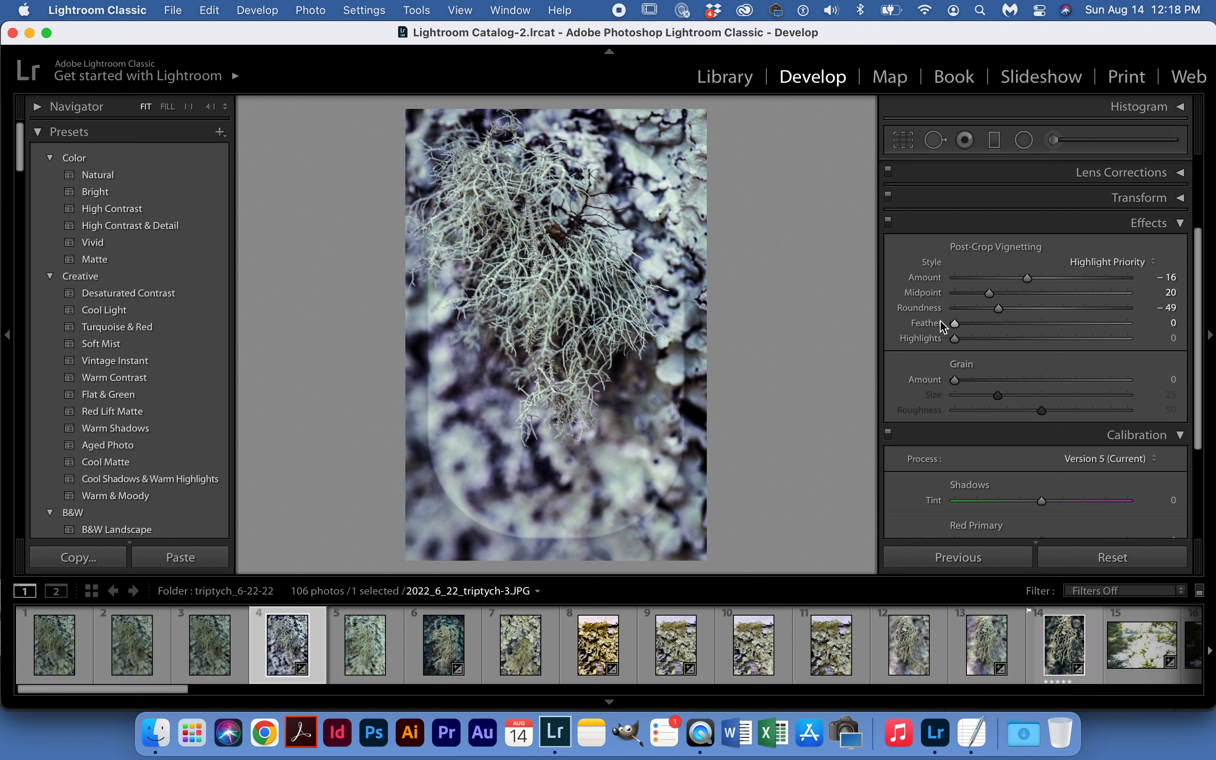
{"action": "mouse_move", "coordinate": [1029, 279]}
{"action": "left_mouse_down"}
{"action": "mouse_move", "coordinate": [1096, 279]}
{"action": "mouse_move", "coordinate": [968, 275]}
{"action": "mouse_move", "coordinate": [1007, 277]}
{"action": "left_mouse_up"}
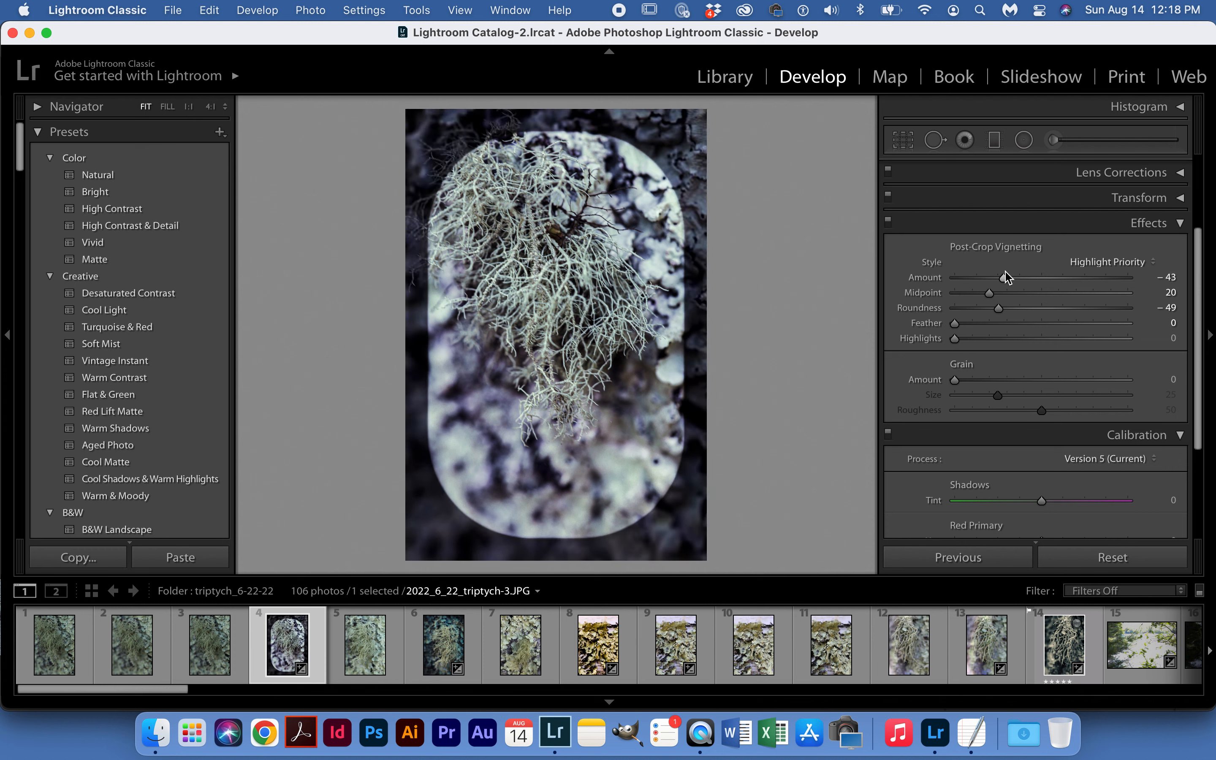
{"action": "left_click", "coordinate": [993, 291]}
{"action": "mouse_move", "coordinate": [1004, 276]}
{"action": "left_mouse_down"}
{"action": "mouse_move", "coordinate": [1097, 280]}
{"action": "mouse_move", "coordinate": [960, 291]}
{"action": "mouse_move", "coordinate": [989, 282]}
{"action": "left_mouse_up"}
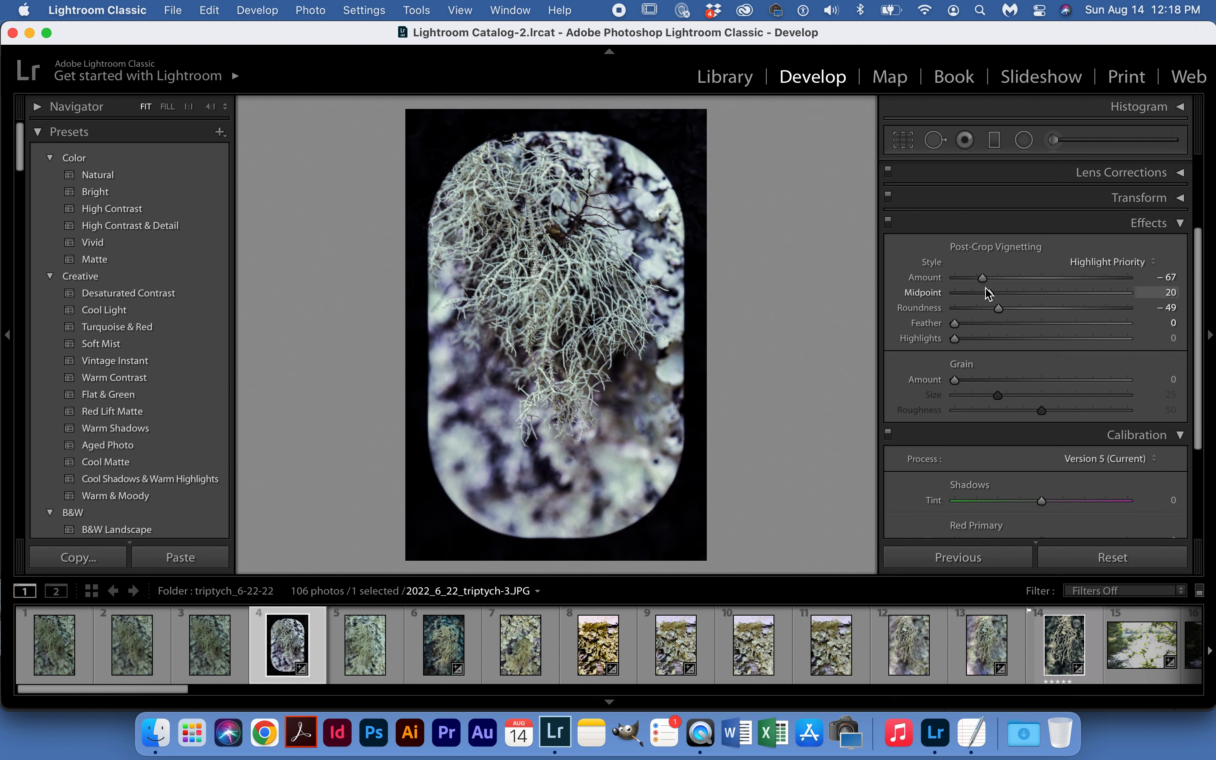
- Reshape and soften the post-crop vignette with midpoint 30, roundness −53, feather 100 and amount −50
{"action": "left_click_drag", "start_coordinate": [993, 296], "coordinate": [1018, 297]}
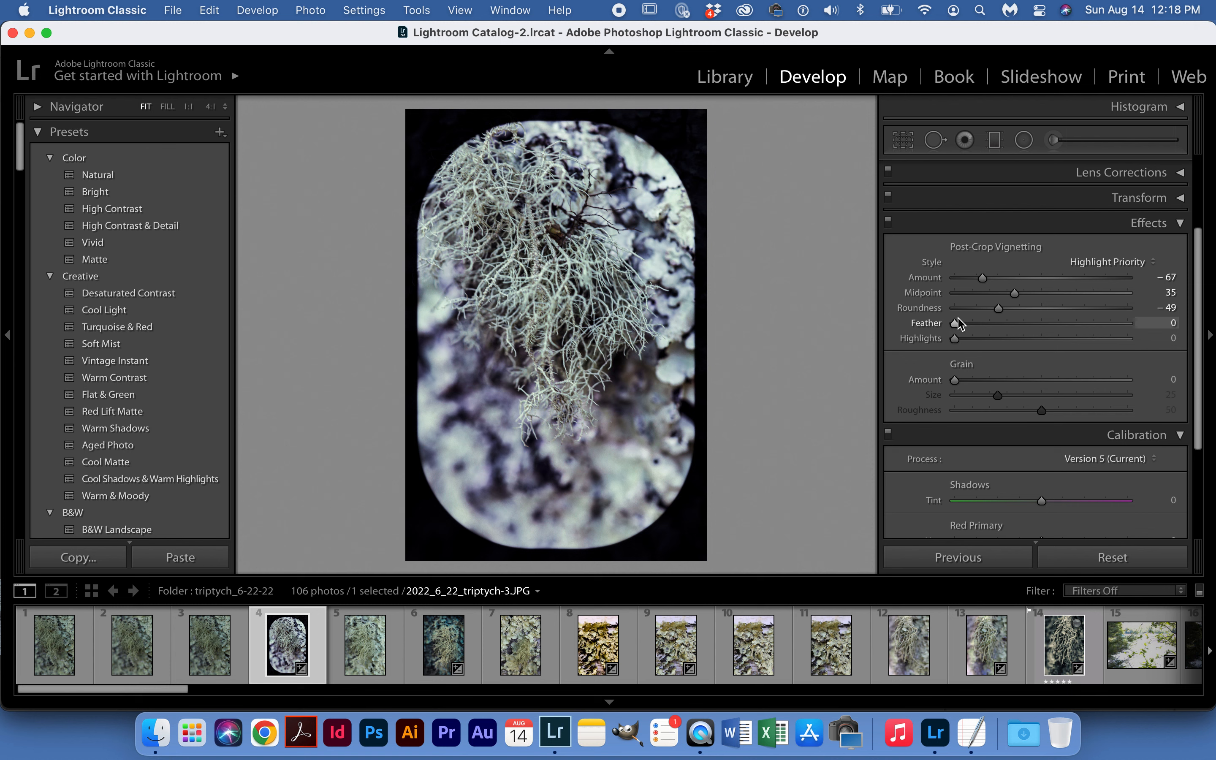
{"action": "mouse_move", "coordinate": [999, 308]}
{"action": "left_mouse_down"}
{"action": "mouse_move", "coordinate": [943, 314]}
{"action": "mouse_move", "coordinate": [1131, 327]}
{"action": "mouse_move", "coordinate": [1046, 315]}
{"action": "mouse_move", "coordinate": [920, 330]}
{"action": "mouse_move", "coordinate": [1033, 326]}
{"action": "mouse_move", "coordinate": [1001, 324]}
{"action": "left_mouse_up"}
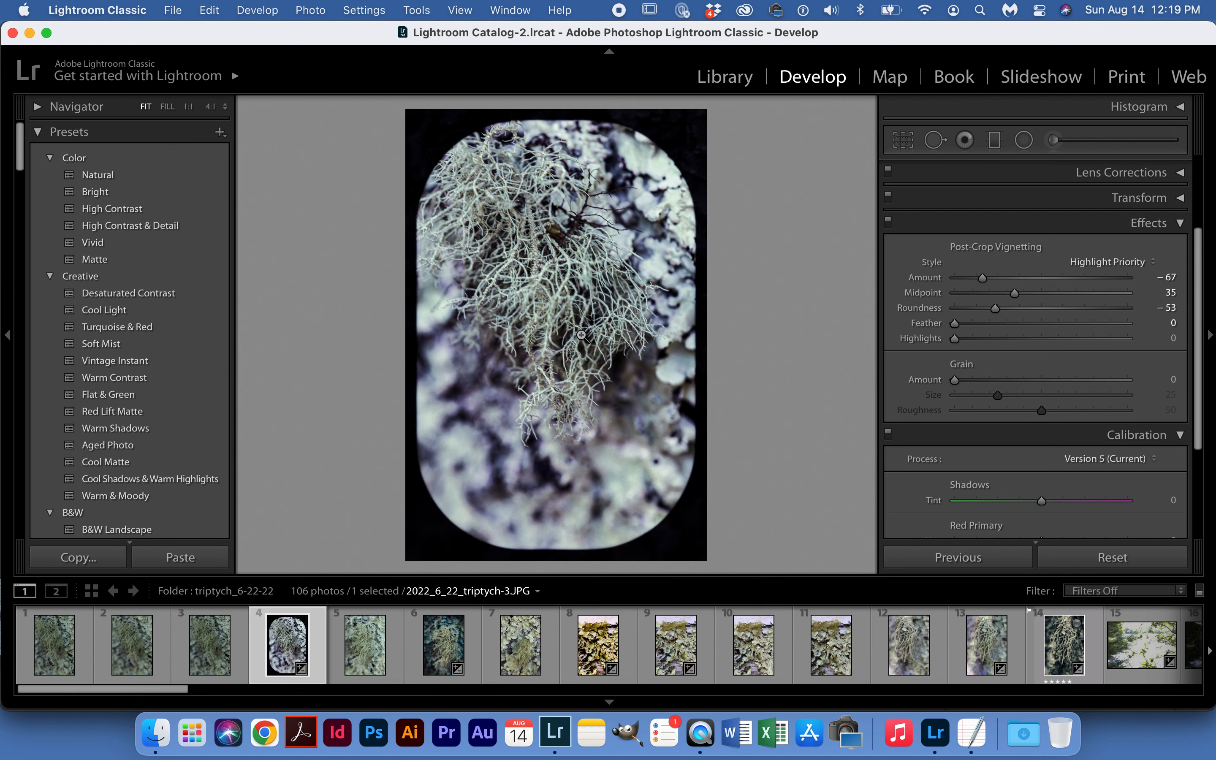
{"action": "left_click_drag", "start_coordinate": [1015, 292], "coordinate": [1007, 293]}
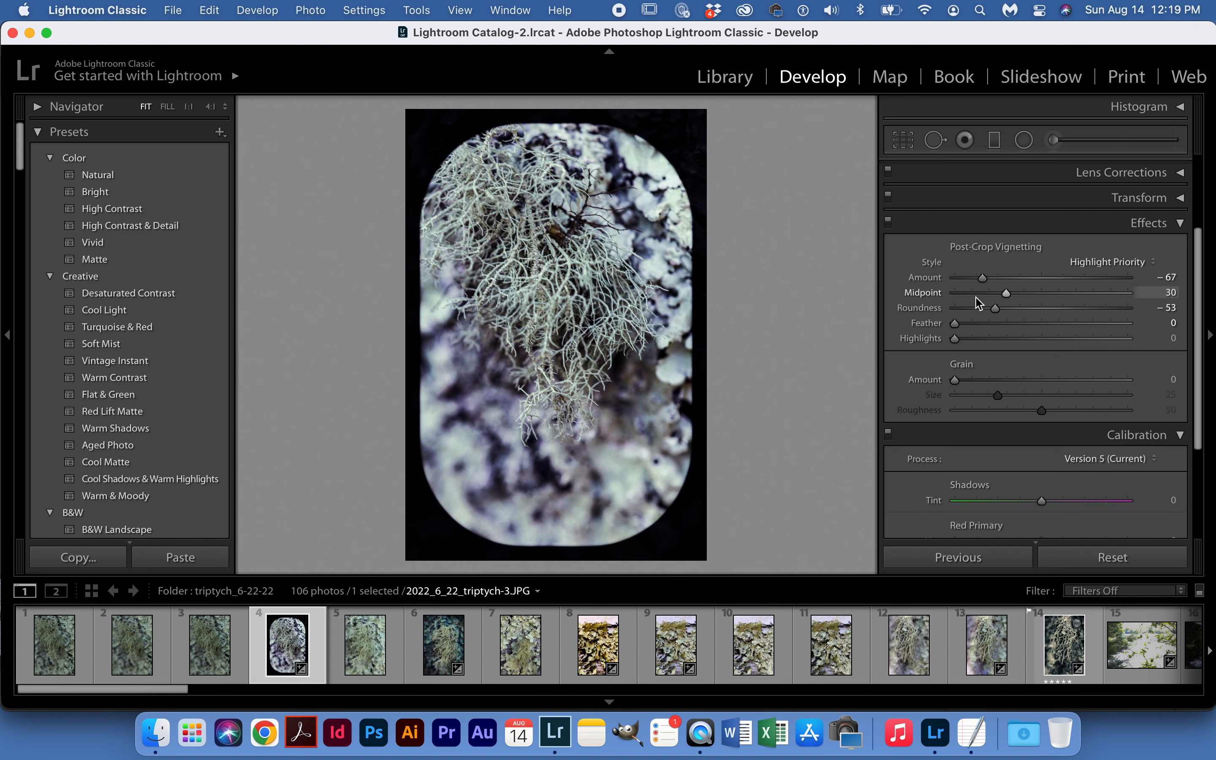
{"action": "left_click_drag", "start_coordinate": [954, 323], "coordinate": [1139, 341]}
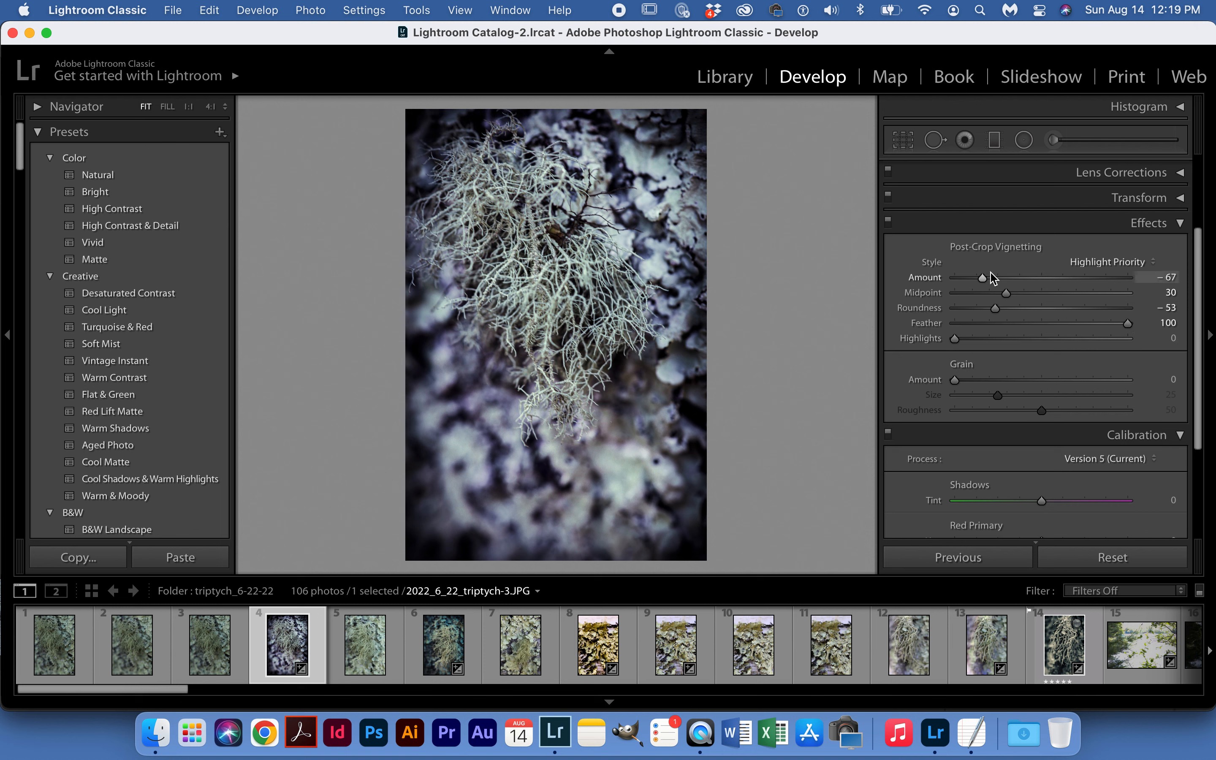
{"action": "left_click", "coordinate": [999, 277]}
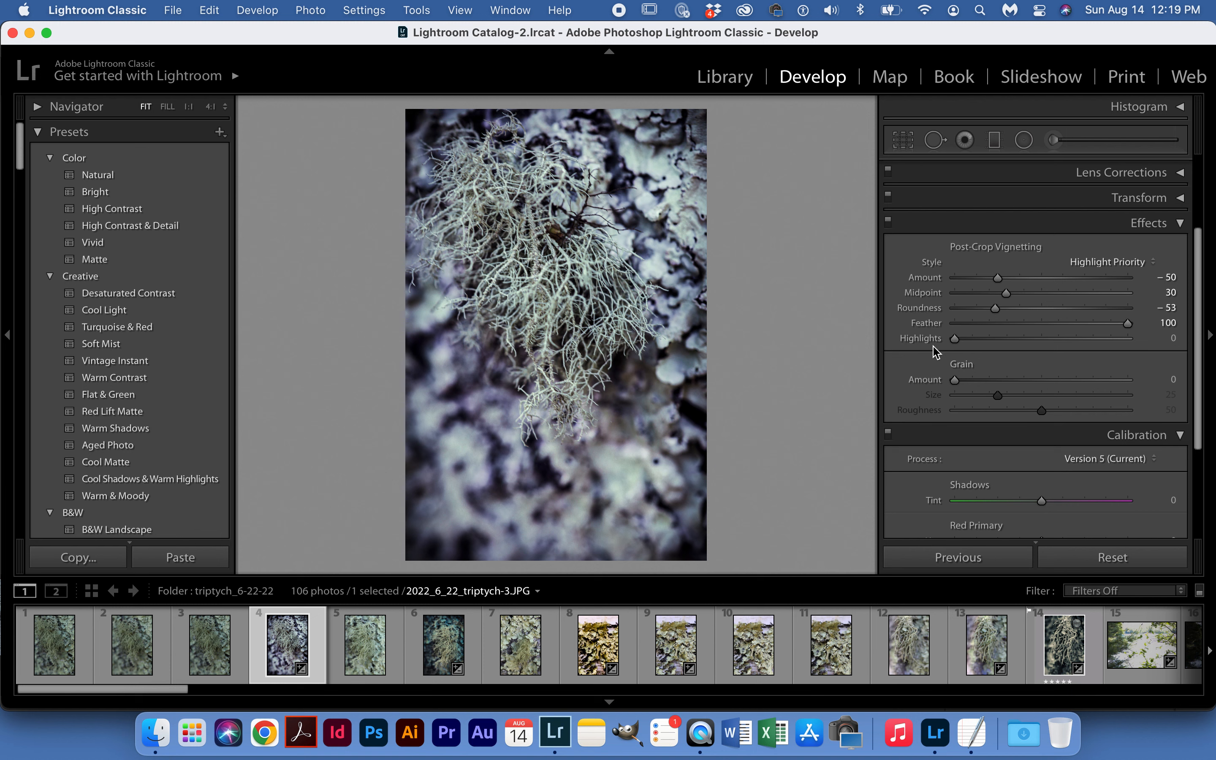
- Try the vignette's highlights across their full range and set them to 51
{"action": "left_click_drag", "start_coordinate": [956, 343], "coordinate": [1120, 346]}
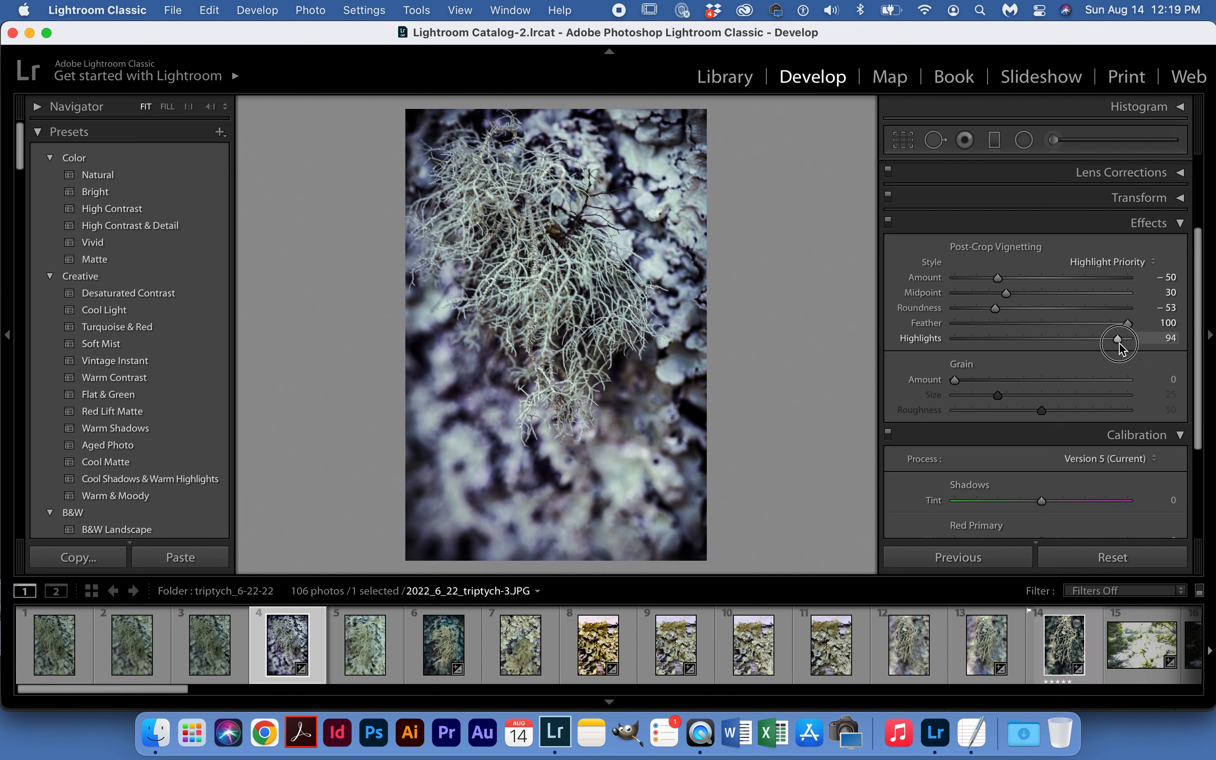
{"action": "double_click", "coordinate": [923, 341]}
{"action": "left_click_drag", "start_coordinate": [956, 341], "coordinate": [1137, 351]}
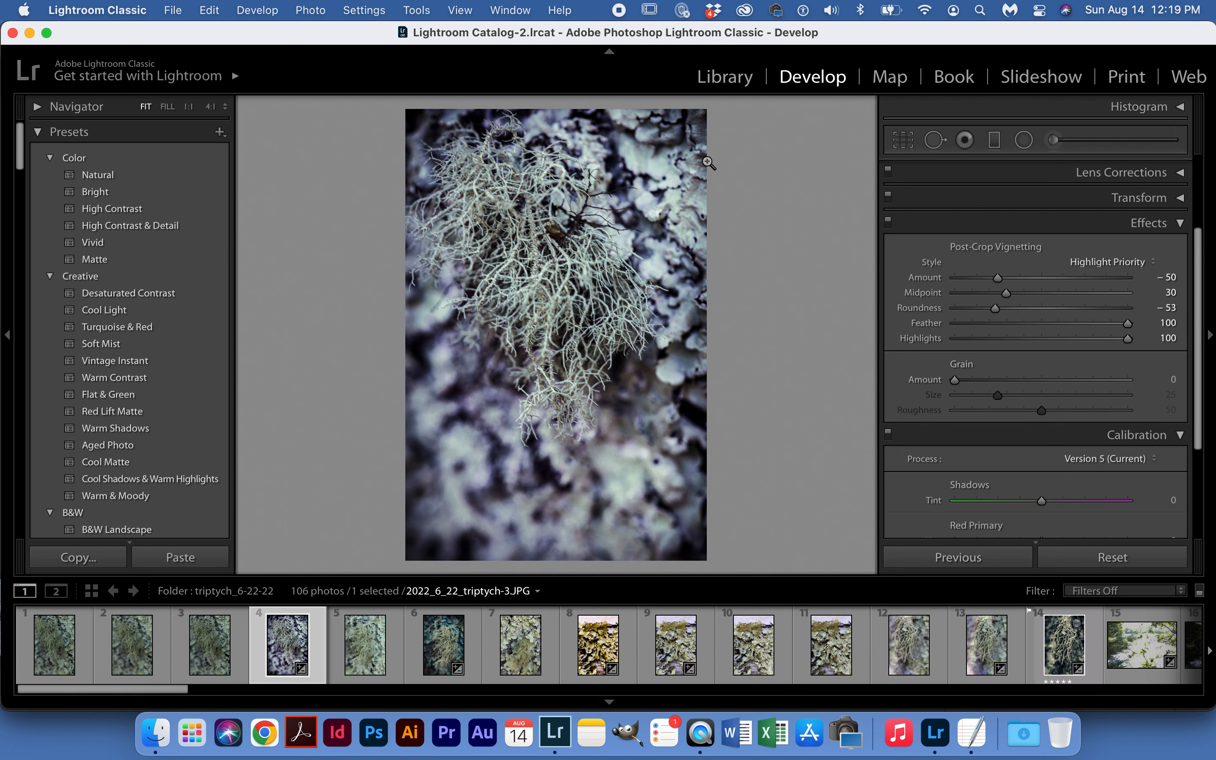
{"action": "left_click_drag", "start_coordinate": [1129, 341], "coordinate": [952, 353]}
{"action": "left_click", "coordinate": [1043, 339]}
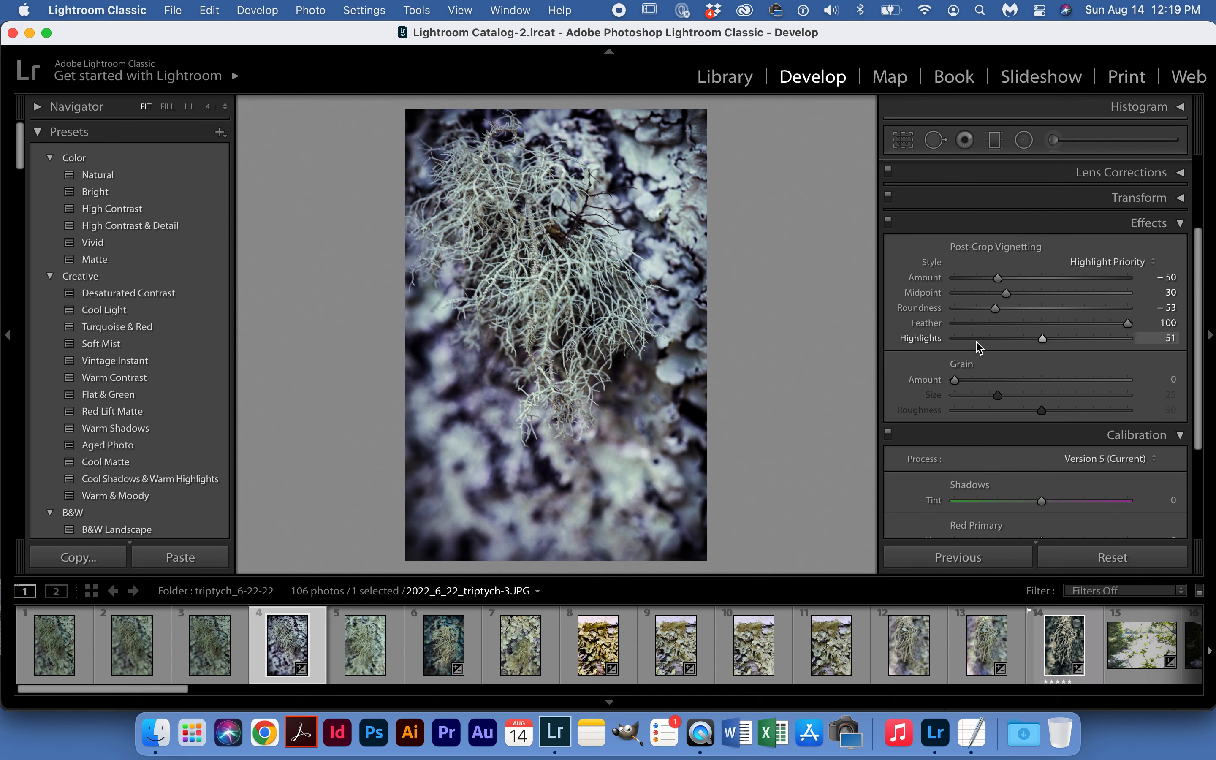
- Add grain with amount 32 and inspect it at 1:1 zoom on the lichen branches and blurred background
{"action": "scroll", "coordinate": [977, 345], "scroll_direction": "down", "scroll_amount": 2}
{"action": "left_click_drag", "start_coordinate": [955, 362], "coordinate": [1010, 362]}
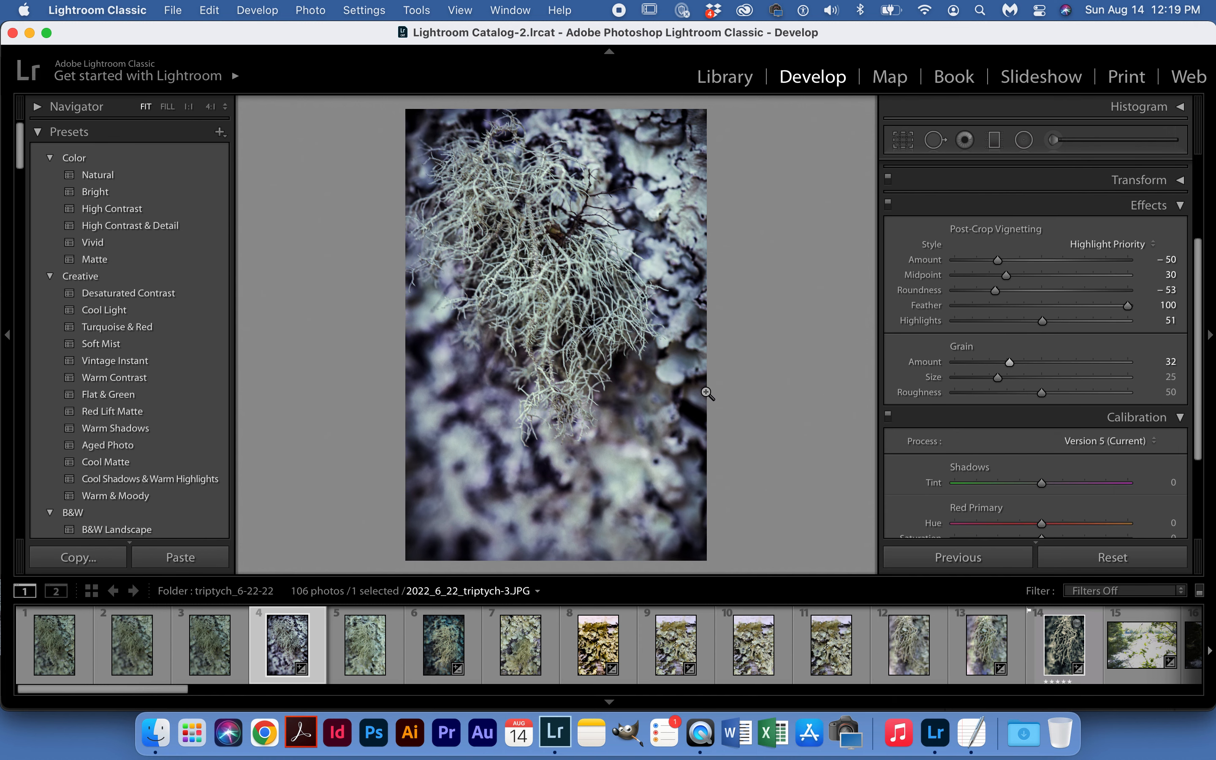
{"action": "left_click", "coordinate": [596, 321]}
{"action": "scroll", "coordinate": [597, 457], "scroll_direction": "down", "scroll_amount": 6}
{"action": "scroll", "coordinate": [597, 458], "scroll_direction": "right", "scroll_amount": 7}
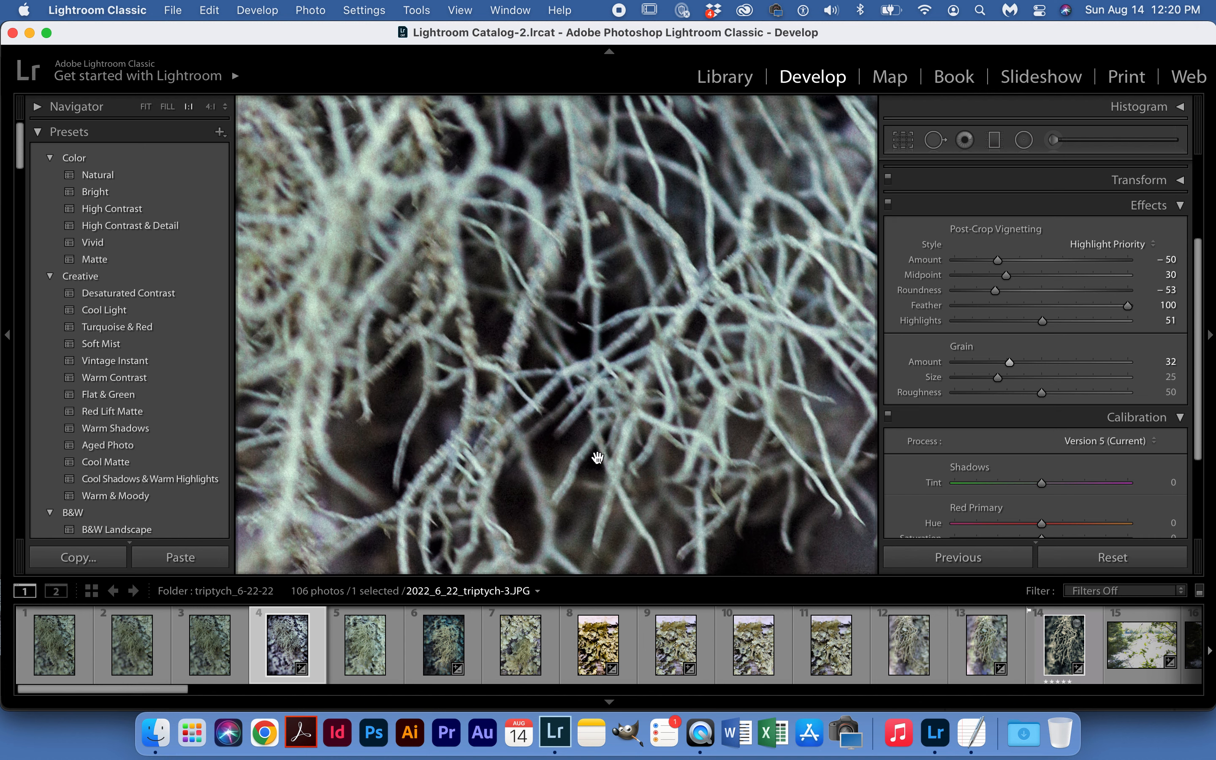
{"action": "scroll", "coordinate": [597, 458], "scroll_direction": "down", "scroll_amount": 2}
{"action": "scroll", "coordinate": [597, 457], "scroll_direction": "right", "scroll_amount": 2}
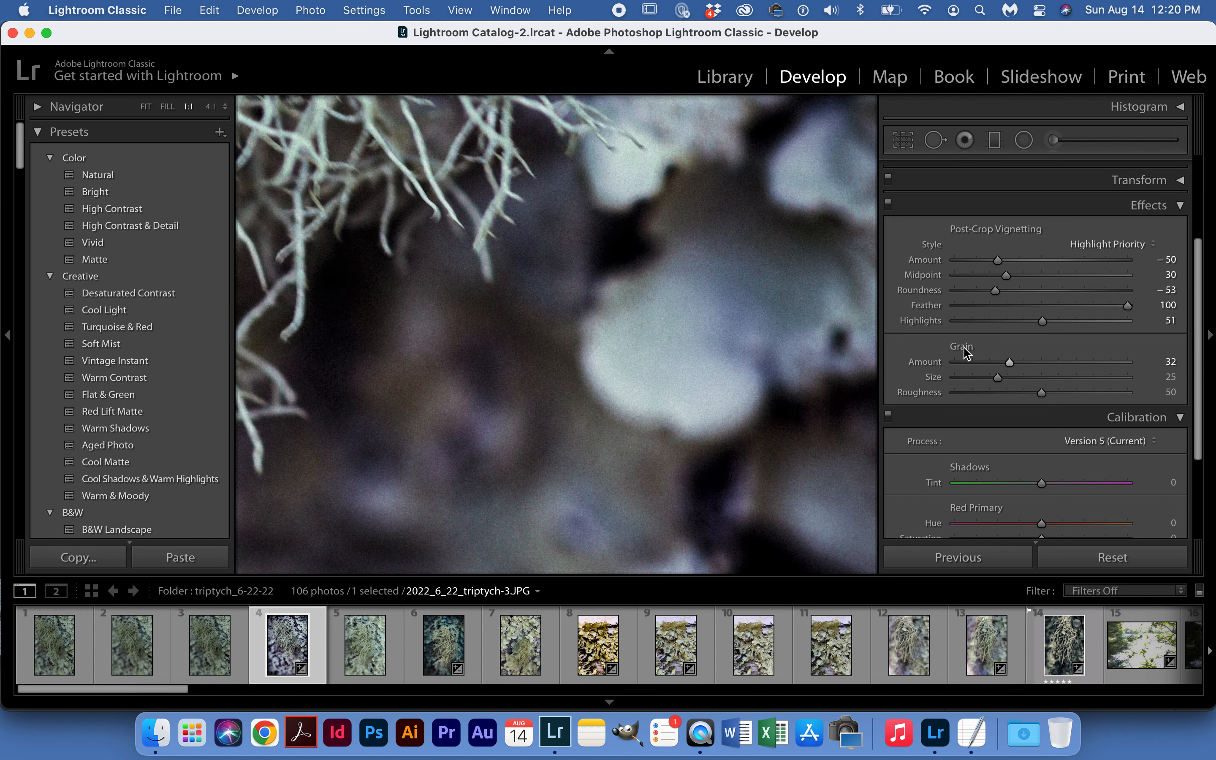
- Strengthen the photo's grain to amount 59, size 54 and roughness 64
{"action": "left_click_drag", "start_coordinate": [1010, 361], "coordinate": [1110, 363]}
{"action": "left_click_drag", "start_coordinate": [1004, 378], "coordinate": [1075, 362]}
{"action": "left_click", "coordinate": [1058, 362]}
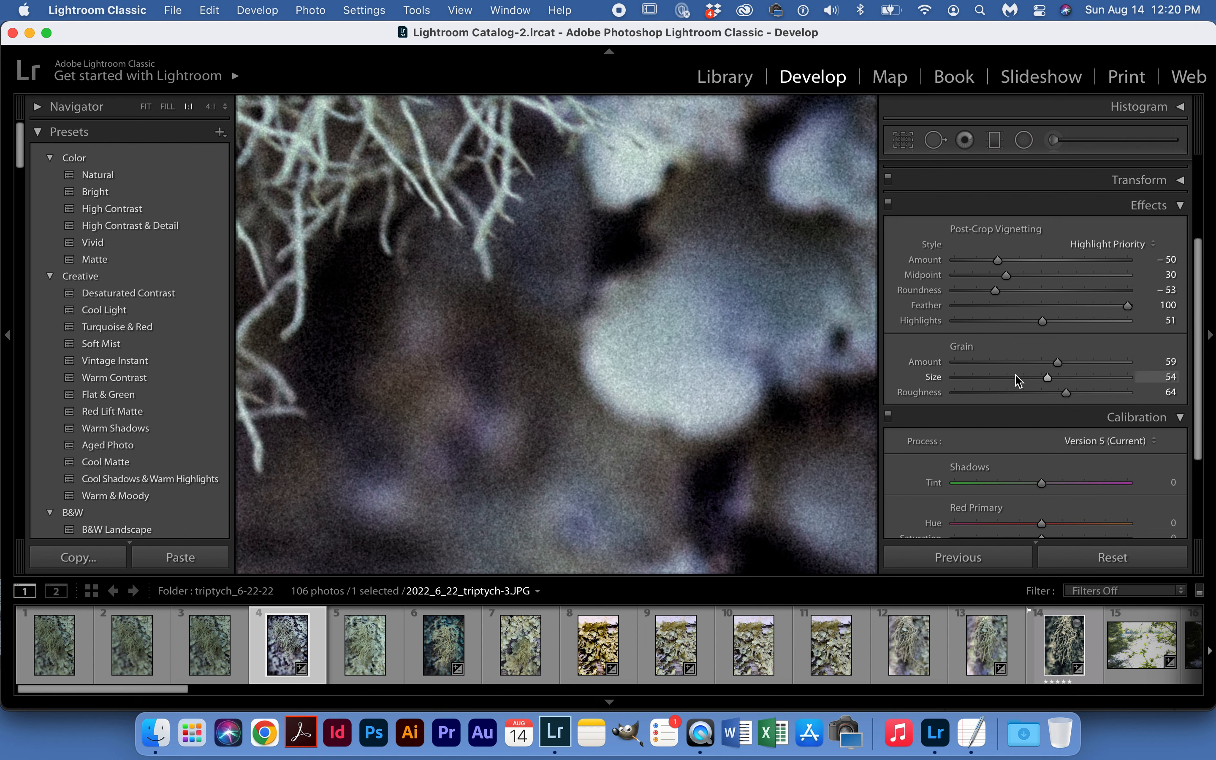
- Fit the whole photo in view, reset the grain amount to 0 and collapse the Effects settings
{"action": "left_click", "coordinate": [714, 353]}
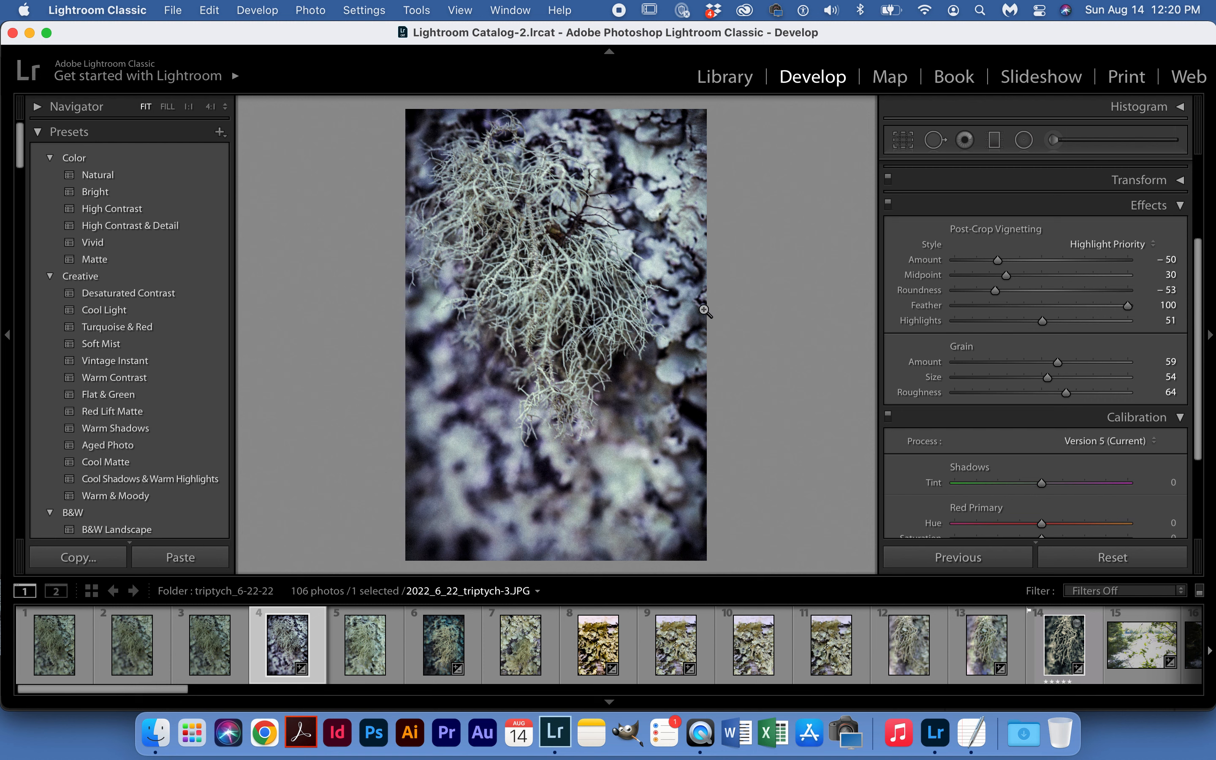
{"action": "left_click", "coordinate": [953, 362]}
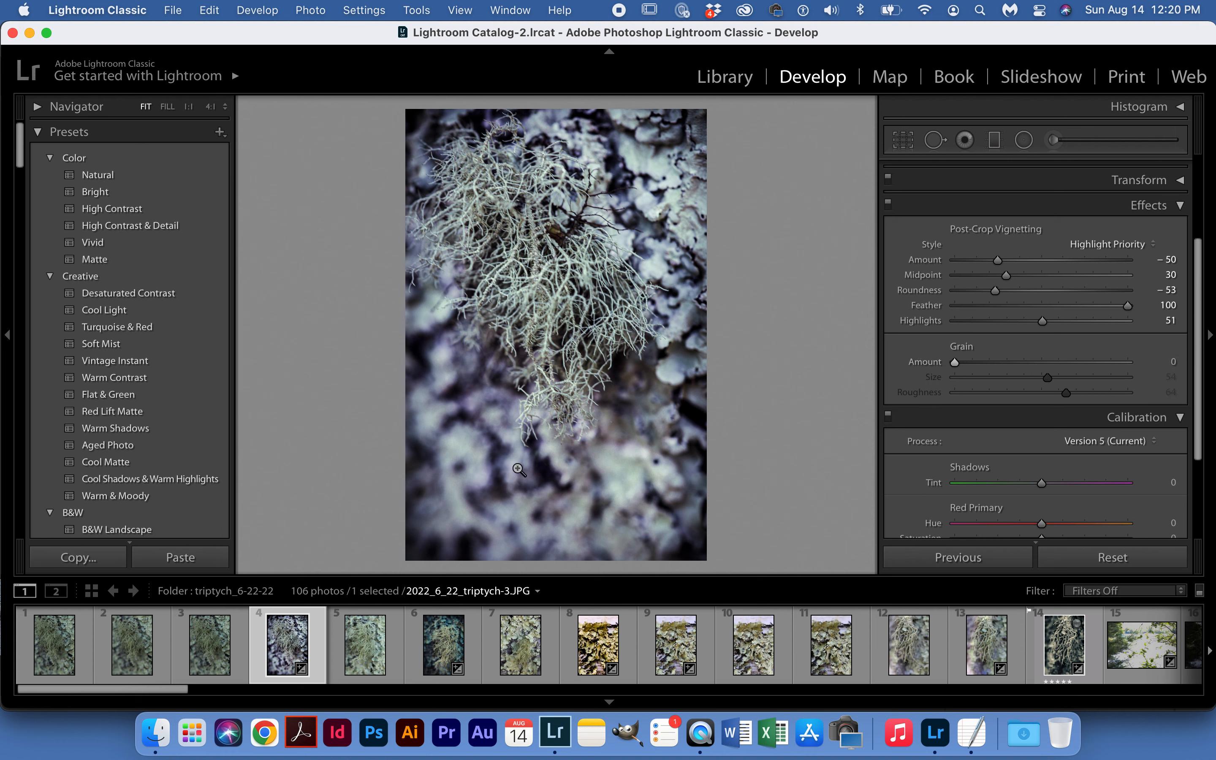
{"action": "scroll", "coordinate": [955, 410], "scroll_direction": "down", "scroll_amount": 5}
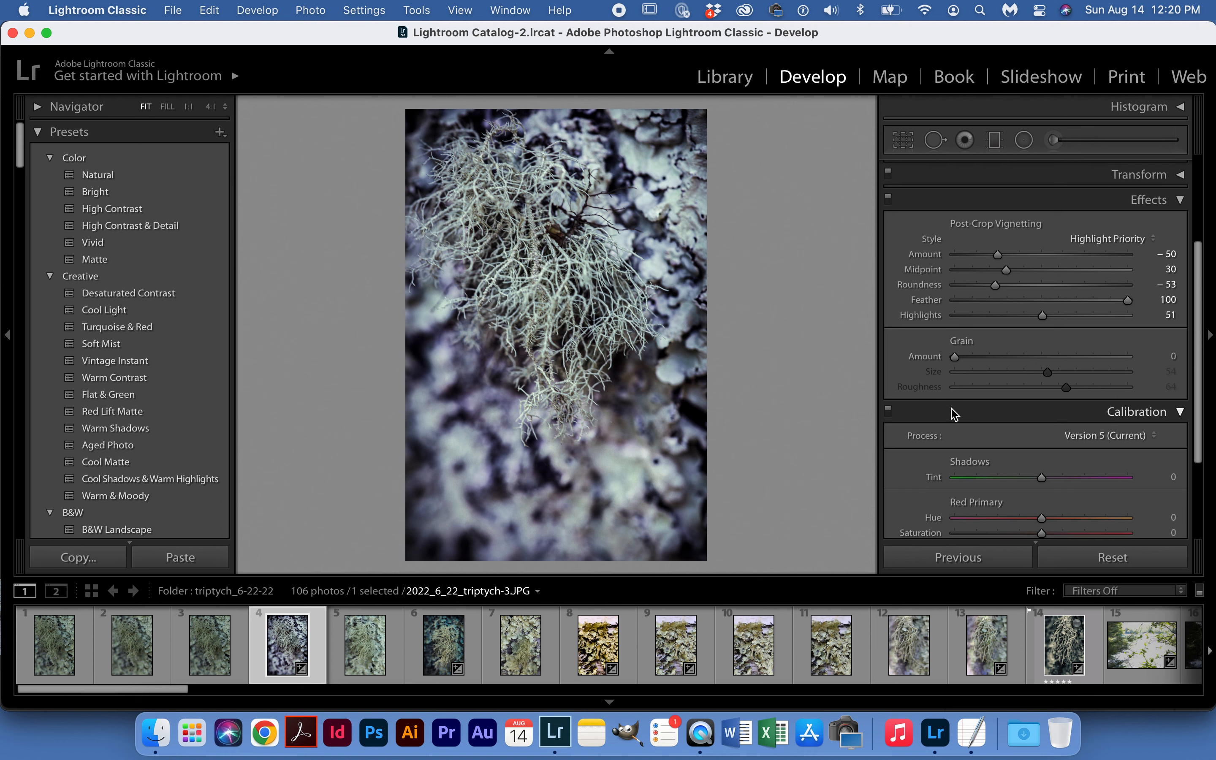
{"action": "scroll", "coordinate": [954, 414], "scroll_direction": "up", "scroll_amount": 5}
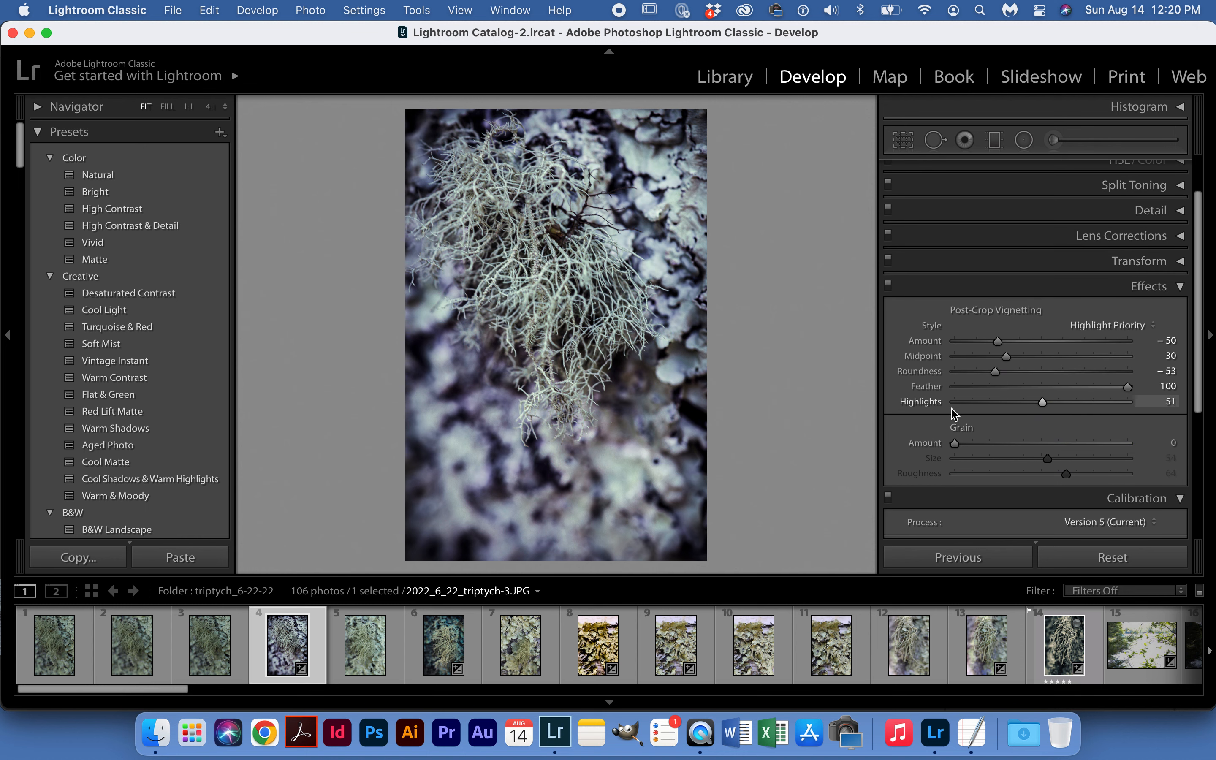
{"action": "left_click", "coordinate": [1181, 288]}
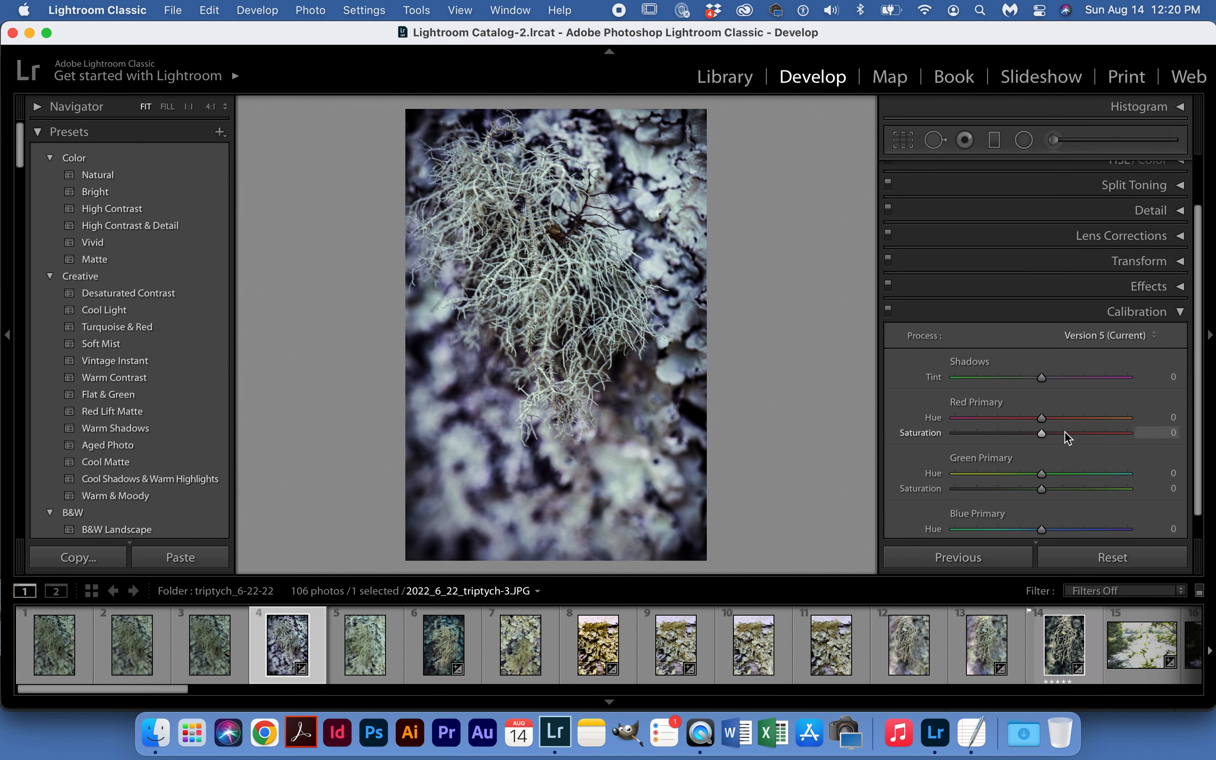
- Shift the camera calibration's shadows tint toward green to −43
{"action": "scroll", "coordinate": [1048, 436], "scroll_direction": "down", "scroll_amount": 2}
{"action": "scroll", "coordinate": [1052, 441], "scroll_direction": "down", "scroll_amount": 1}
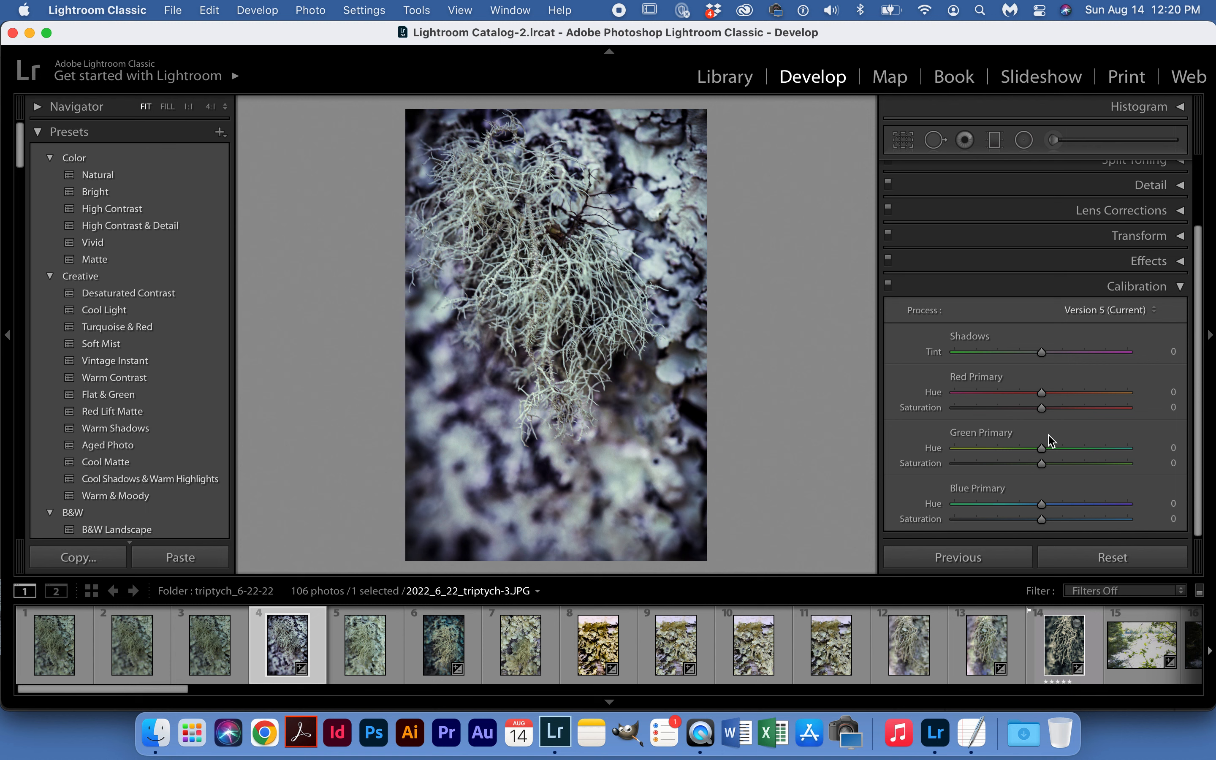
{"action": "left_click_drag", "start_coordinate": [1048, 358], "coordinate": [988, 367]}
{"action": "left_click", "coordinate": [988, 361]}
{"action": "left_click_drag", "start_coordinate": [992, 354], "coordinate": [1005, 358]}
{"action": "scroll", "coordinate": [988, 401], "scroll_direction": "down", "scroll_amount": 1}
{"action": "scroll", "coordinate": [986, 395], "scroll_direction": "up", "scroll_amount": 1}
{"action": "left_click", "coordinate": [1044, 396]}
{"action": "mouse_move", "coordinate": [1043, 396]}
{"action": "left_mouse_down"}
{"action": "mouse_move", "coordinate": [1096, 396]}
{"action": "mouse_move", "coordinate": [972, 407]}
{"action": "mouse_move", "coordinate": [1044, 397]}
{"action": "left_mouse_up"}
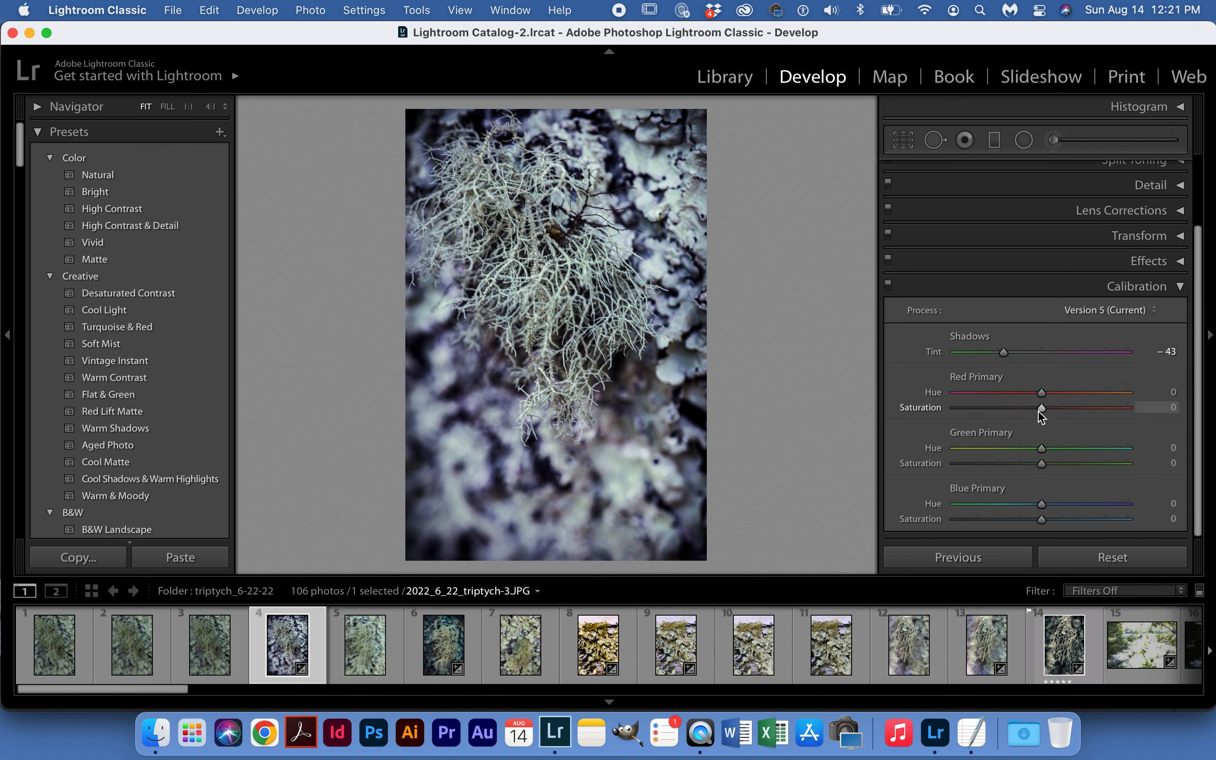
- Raise the calibration's primary saturations to +64 for red, +55 for green and +72 for blue
{"action": "left_click_drag", "start_coordinate": [1041, 409], "coordinate": [1097, 408]}
{"action": "left_click_drag", "start_coordinate": [1098, 409], "coordinate": [1097, 409]}
{"action": "left_click_drag", "start_coordinate": [1042, 463], "coordinate": [1090, 466]}
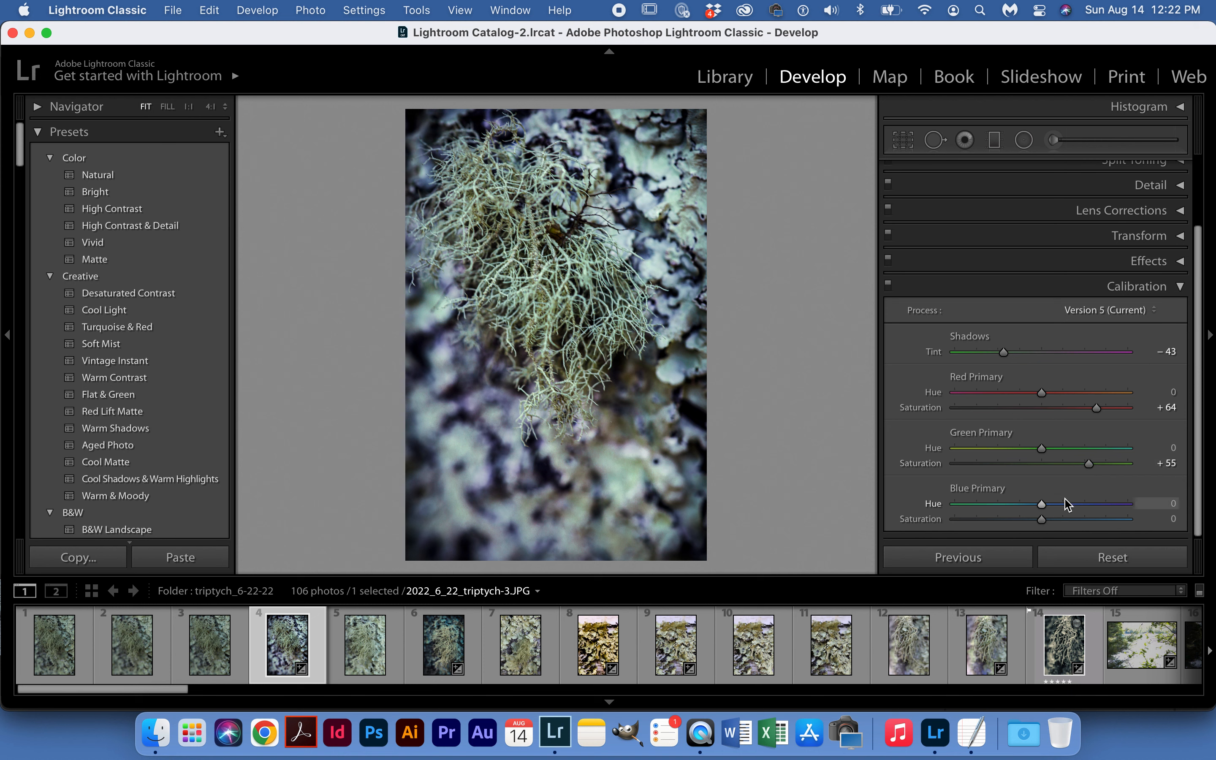
{"action": "left_click_drag", "start_coordinate": [1043, 520], "coordinate": [1106, 541]}
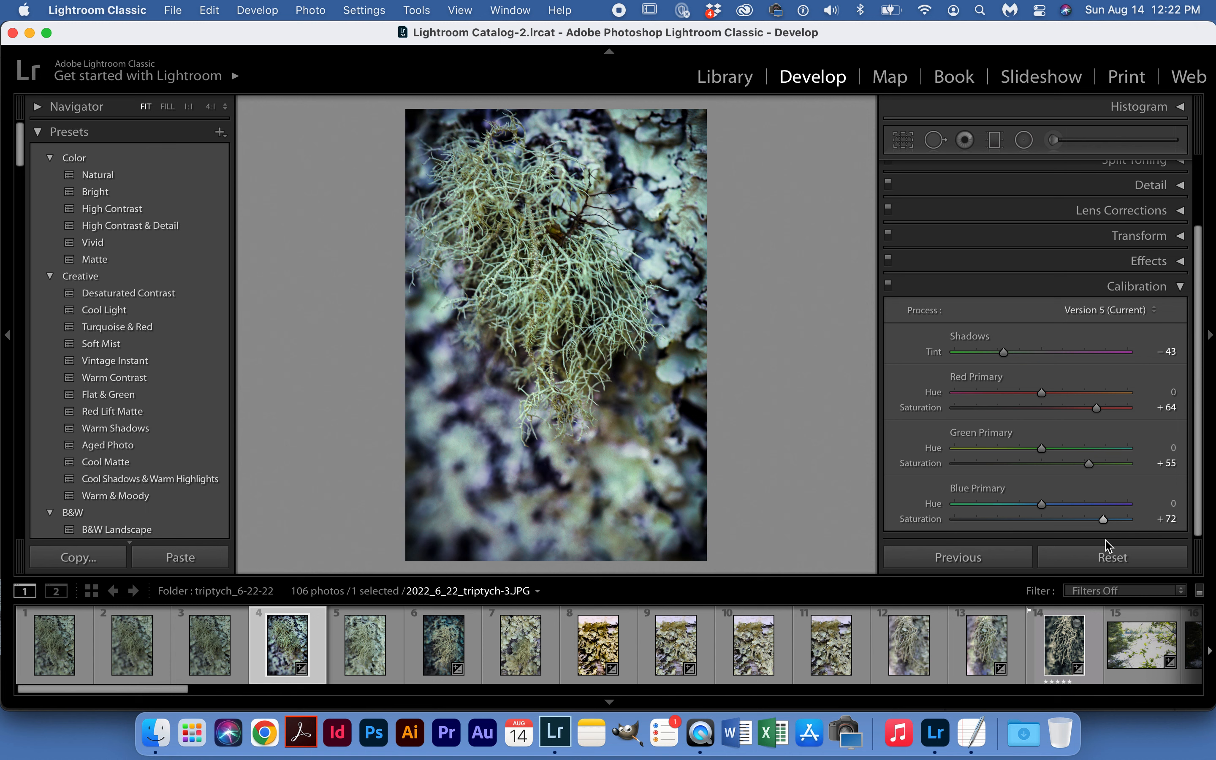
- Set the blue primary hue to −15 and reduce the primary saturations to +14 blue, +9 green and −3 red
{"action": "mouse_move", "coordinate": [1040, 503]}
{"action": "left_mouse_down"}
{"action": "mouse_move", "coordinate": [1080, 504]}
{"action": "mouse_move", "coordinate": [1000, 505]}
{"action": "mouse_move", "coordinate": [1027, 507]}
{"action": "left_mouse_up"}
{"action": "left_click_drag", "start_coordinate": [1104, 519], "coordinate": [1053, 523]}
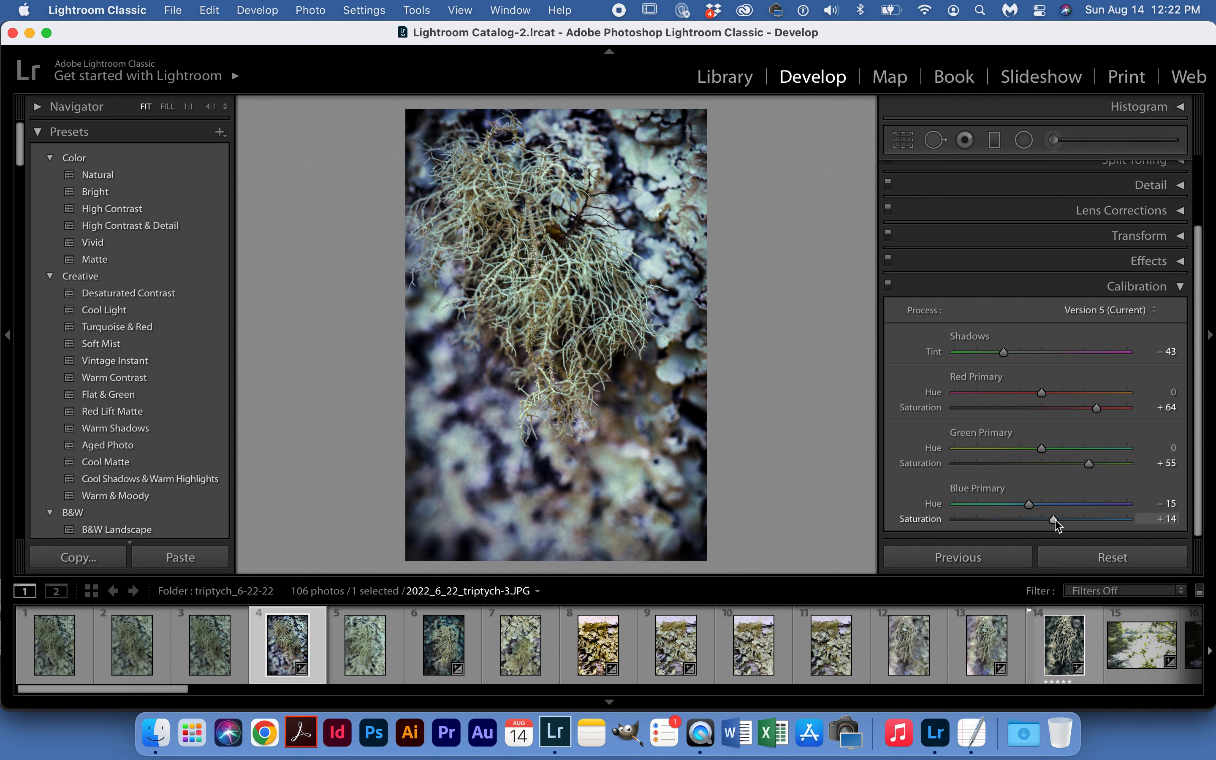
{"action": "left_click_drag", "start_coordinate": [1088, 461], "coordinate": [1049, 463]}
{"action": "left_click_drag", "start_coordinate": [1097, 409], "coordinate": [1039, 413]}
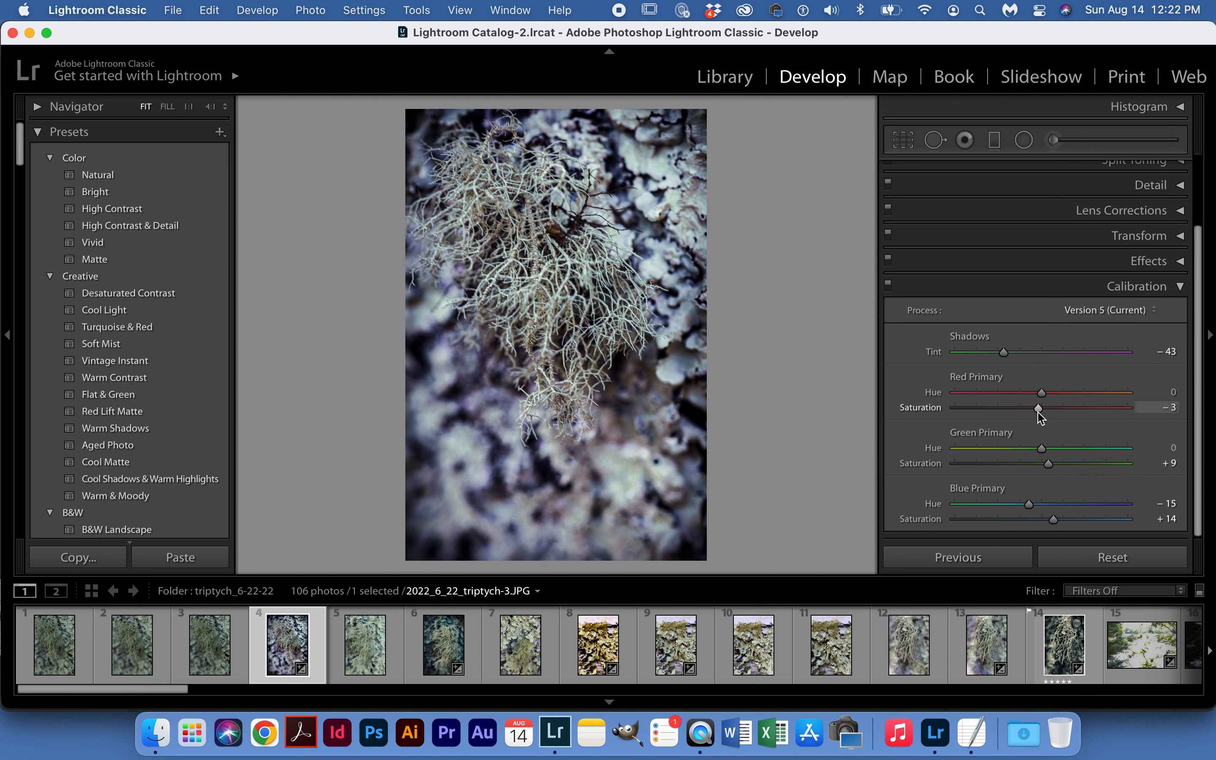
- Try the red primary hue at its +100 extreme and set it to −2
{"action": "left_click_drag", "start_coordinate": [1042, 392], "coordinate": [1131, 397]}
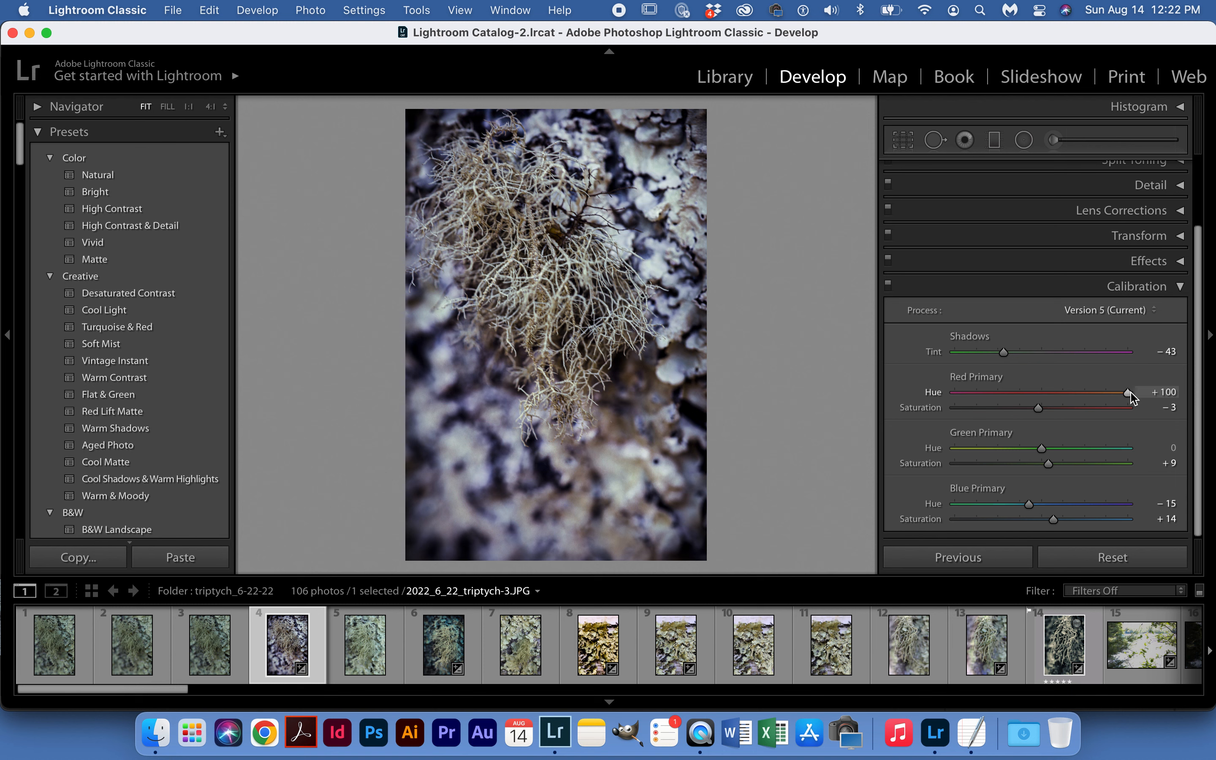
{"action": "left_click", "coordinate": [1039, 394]}
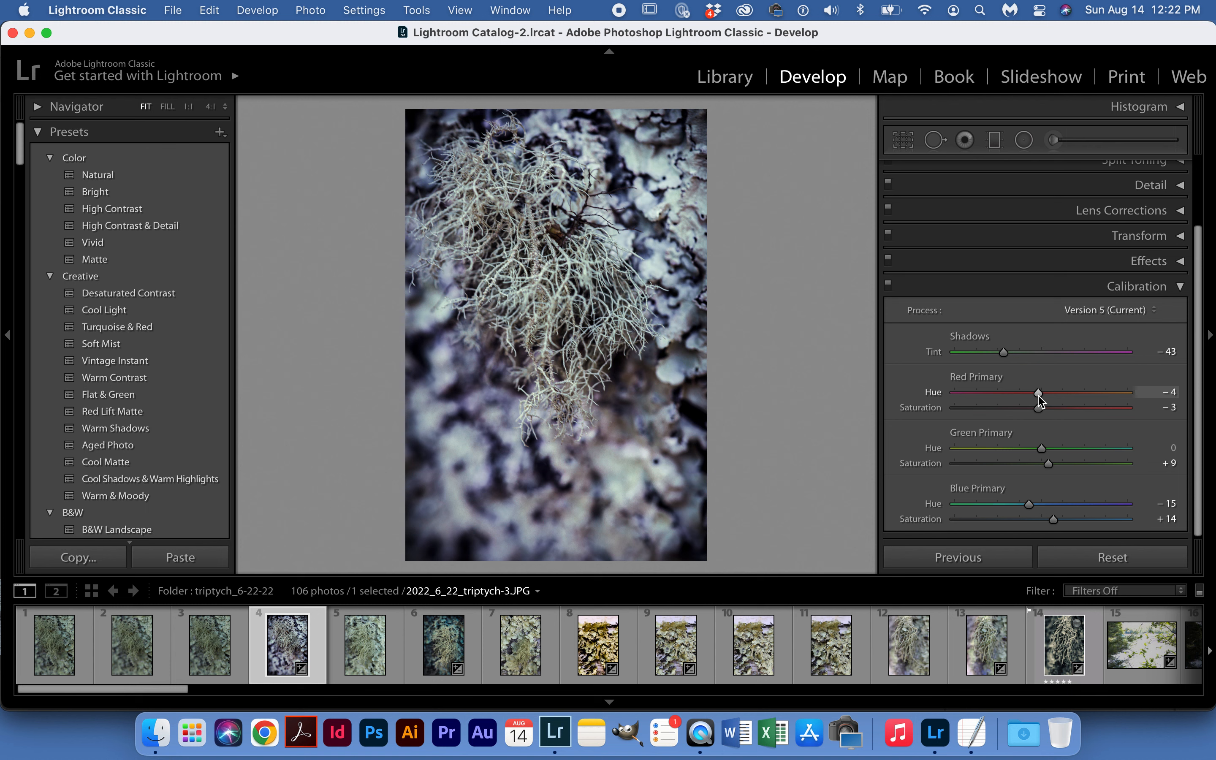
{"action": "left_click_drag", "start_coordinate": [1039, 393], "coordinate": [1072, 394]}
- Bring the calibration closer to neutral with shadows tint −14, green primary saturation −16, blue primary saturation −6 and blue primary hue −4
{"action": "left_click_drag", "start_coordinate": [1050, 464], "coordinate": [995, 474]}
{"action": "left_click_drag", "start_coordinate": [1004, 352], "coordinate": [1040, 392]}
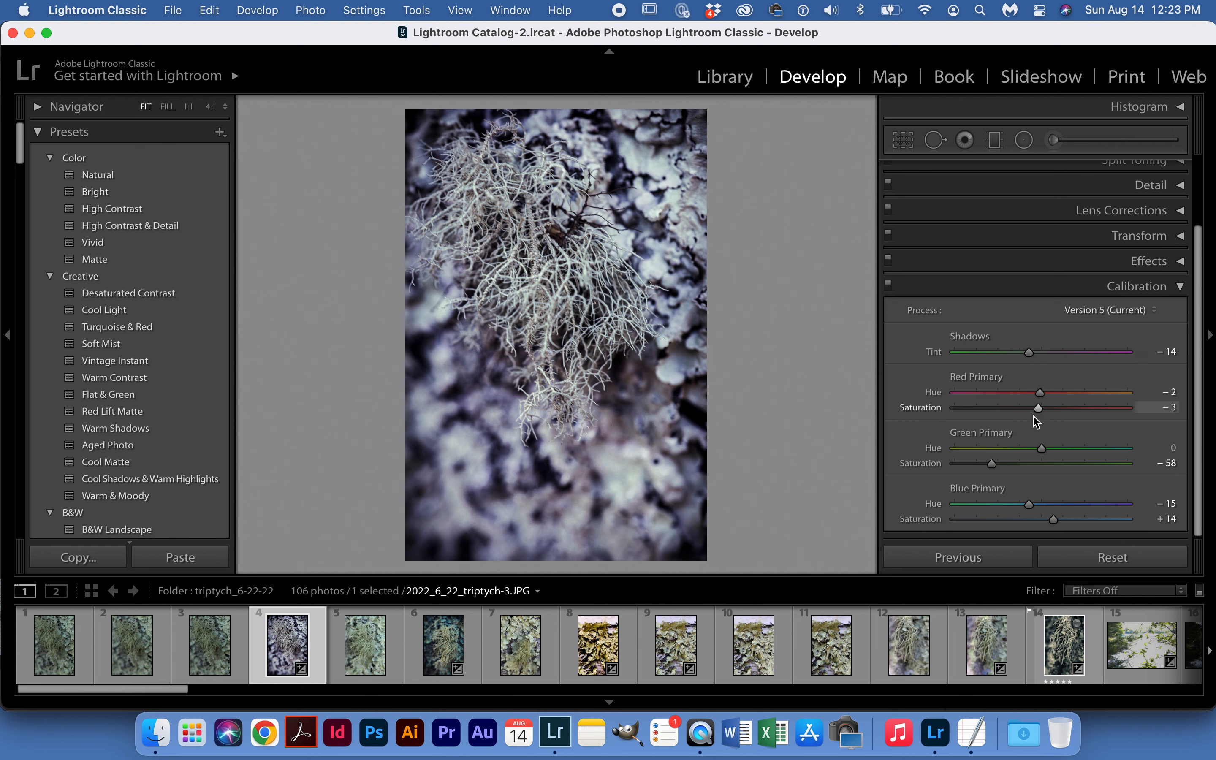
{"action": "left_click", "coordinate": [1028, 464]}
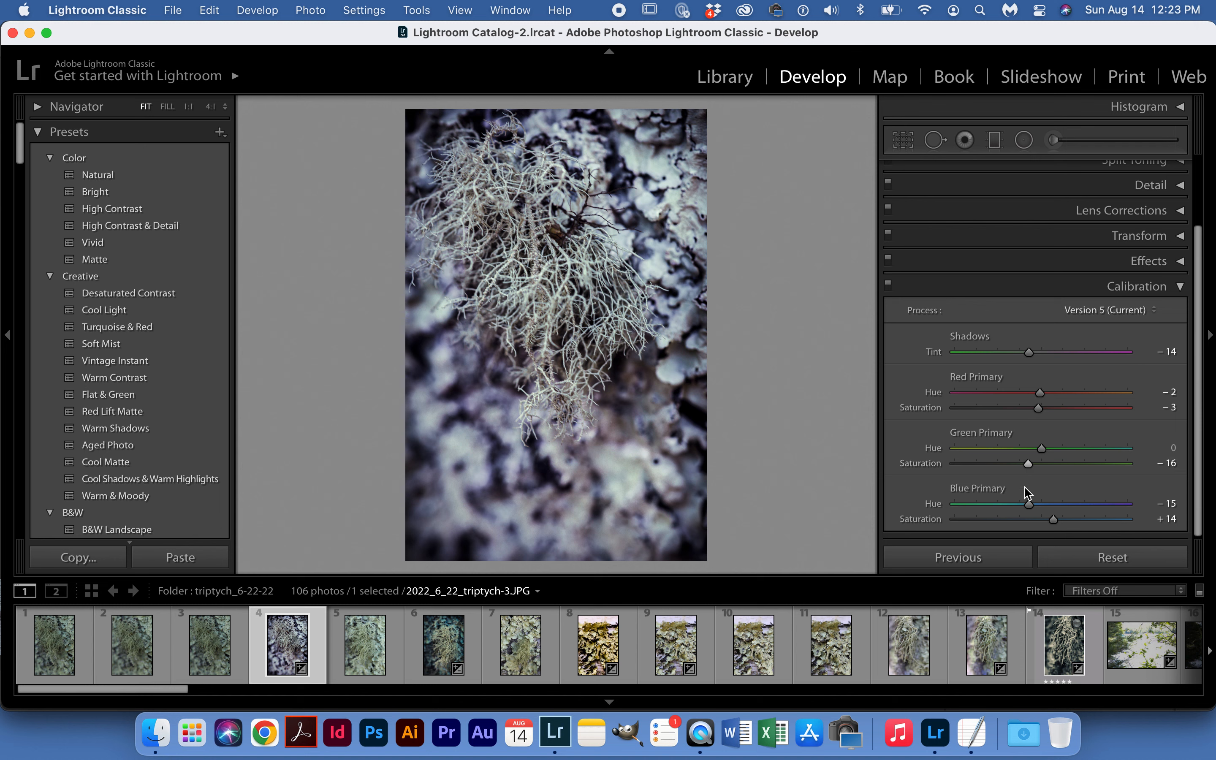
{"action": "left_click", "coordinate": [1036, 520]}
{"action": "left_click", "coordinate": [1039, 504]}
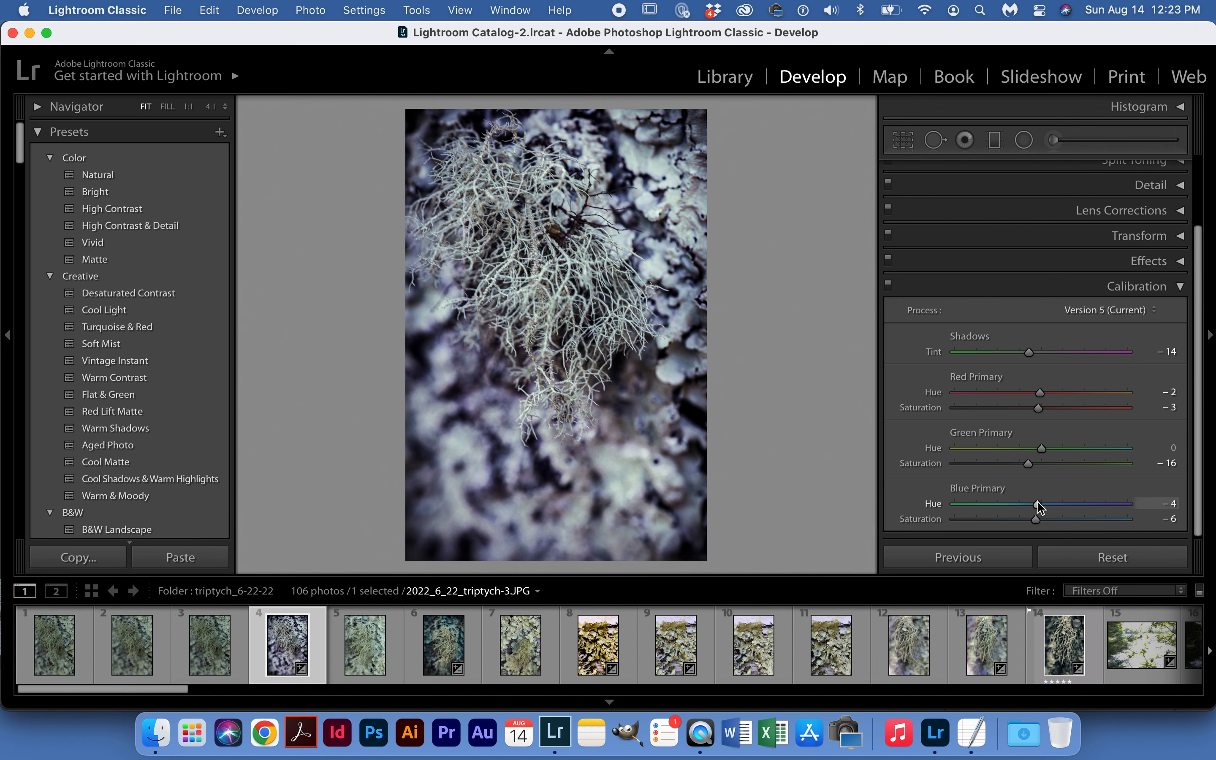